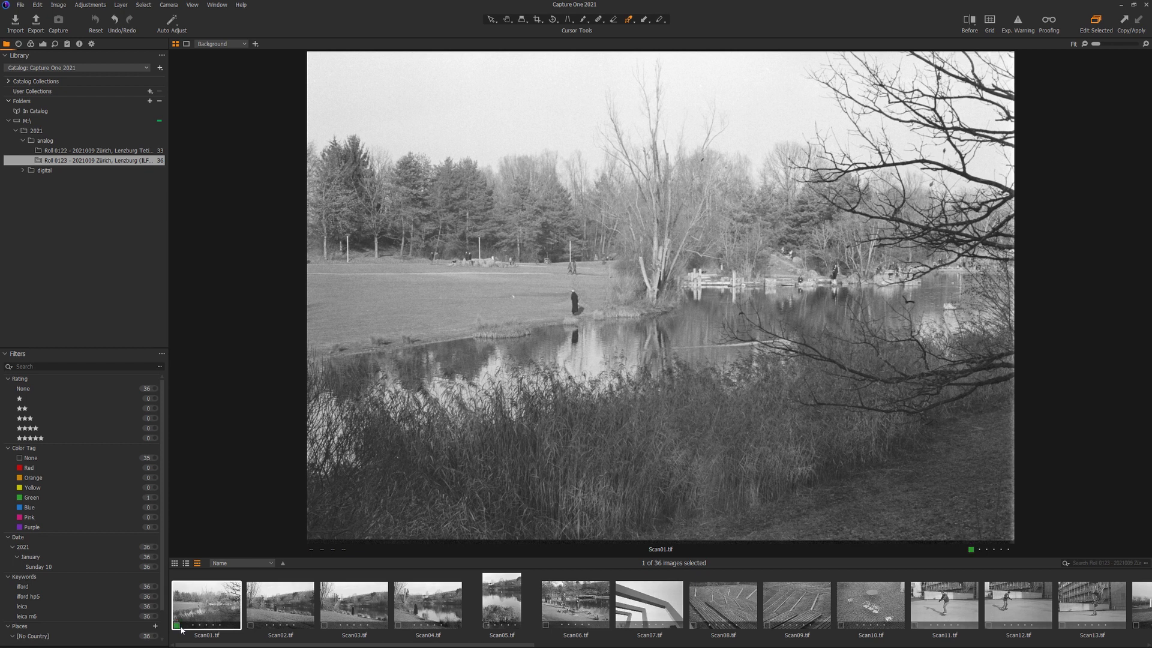
- Assign the red color tag to Scan01 and Scan03, and the yellow color tag to Scan02
key("minus")
key("minus")
left_click(280, 611)
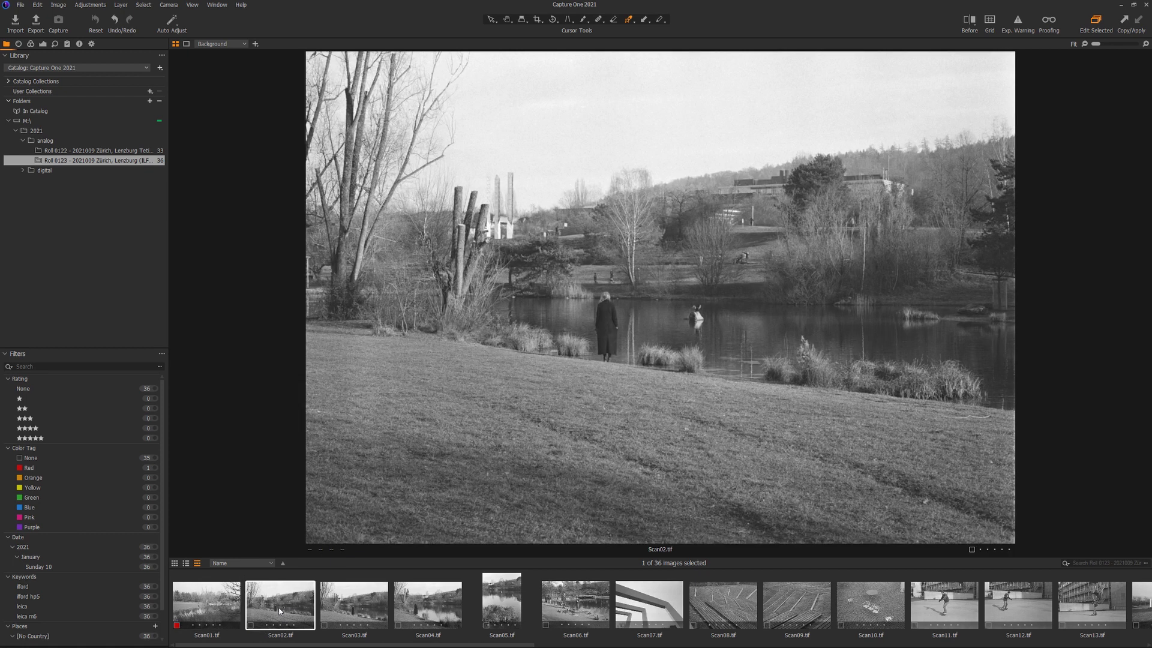
key("Right")
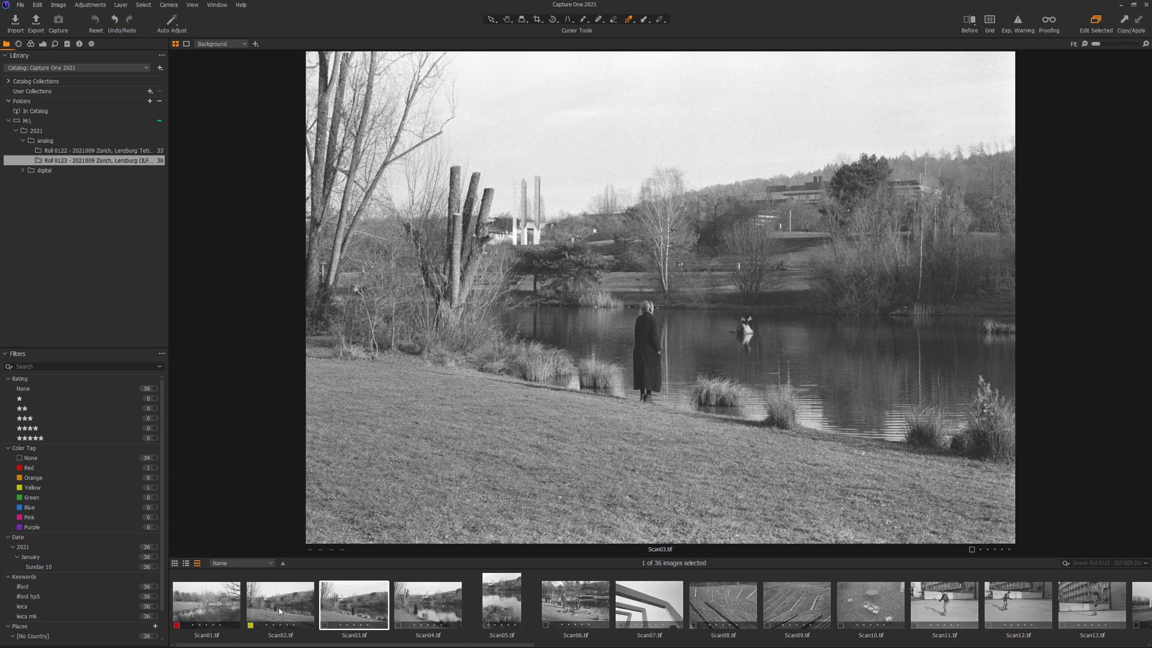
key("minus")
key("Right")
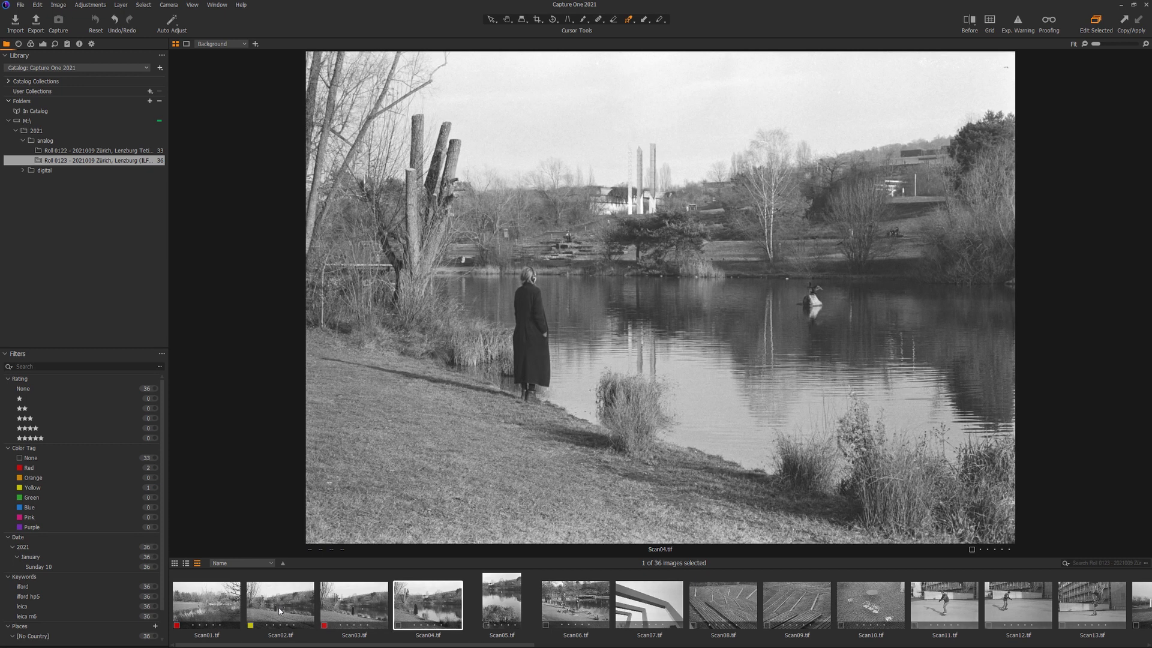
- Tag Scan04 green, and tag Scan05 and Scan06 yellow
key("Right")
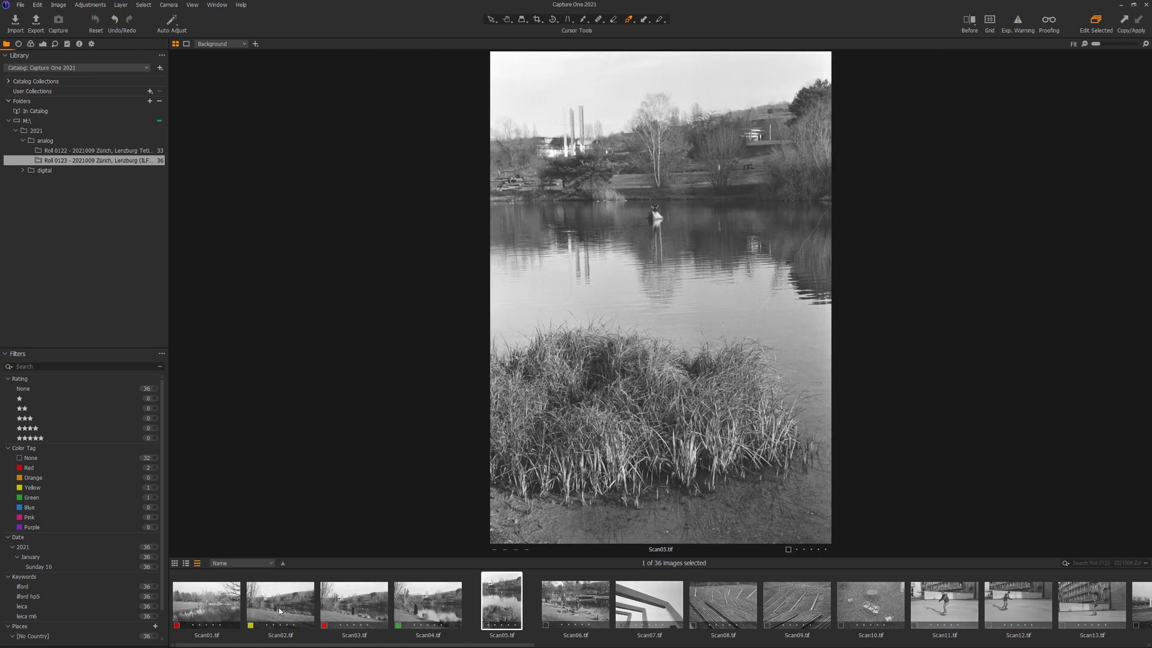
key("asterisk")
key("Right")
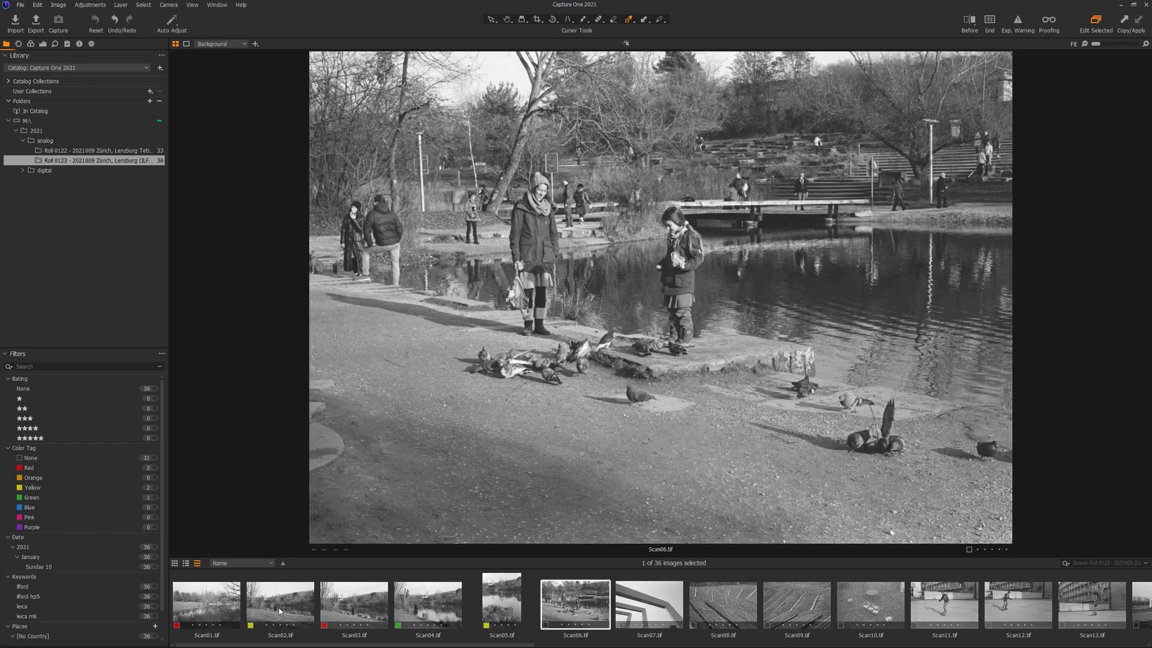
key("asterisk")
key("Right")
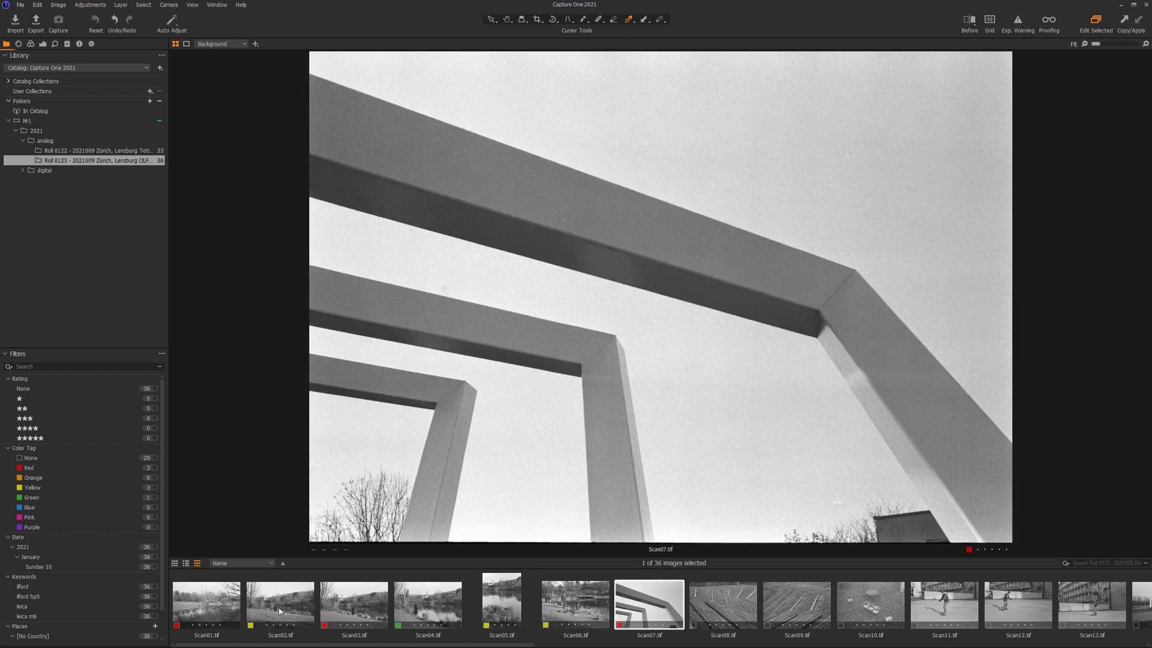
- Tag Scan07 red, and tag Scan08, Scan09 and Scan10 green
key("Right")
key("Right")
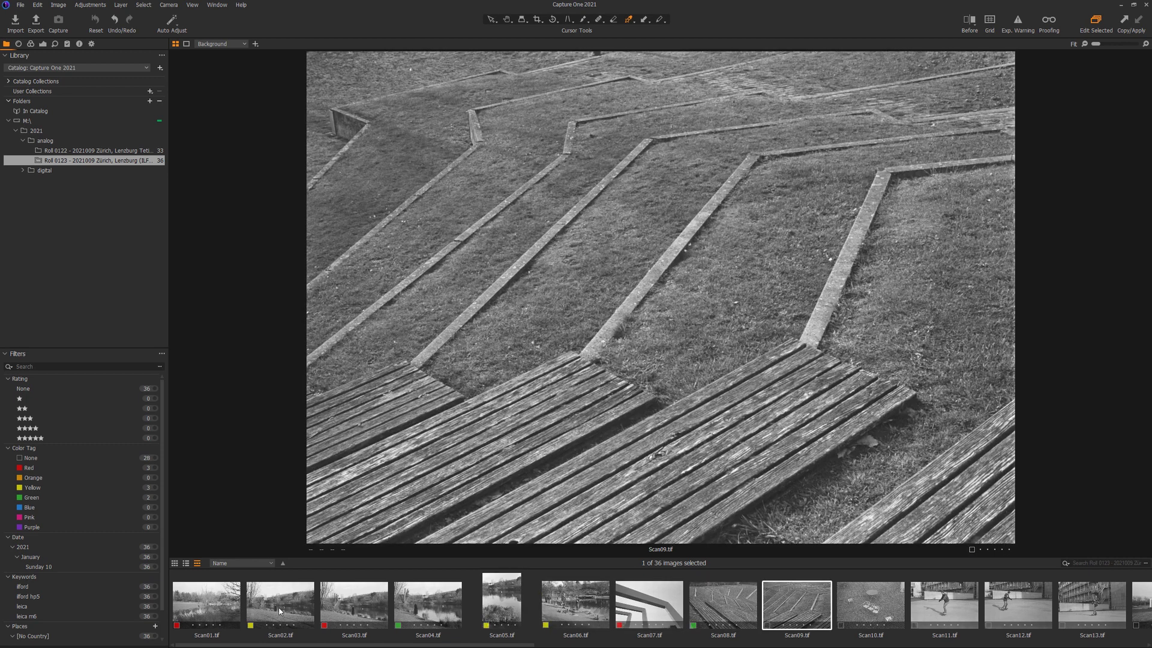
key("Right")
key("Left")
key("plus")
key("Right")
key("plus")
key("Right")
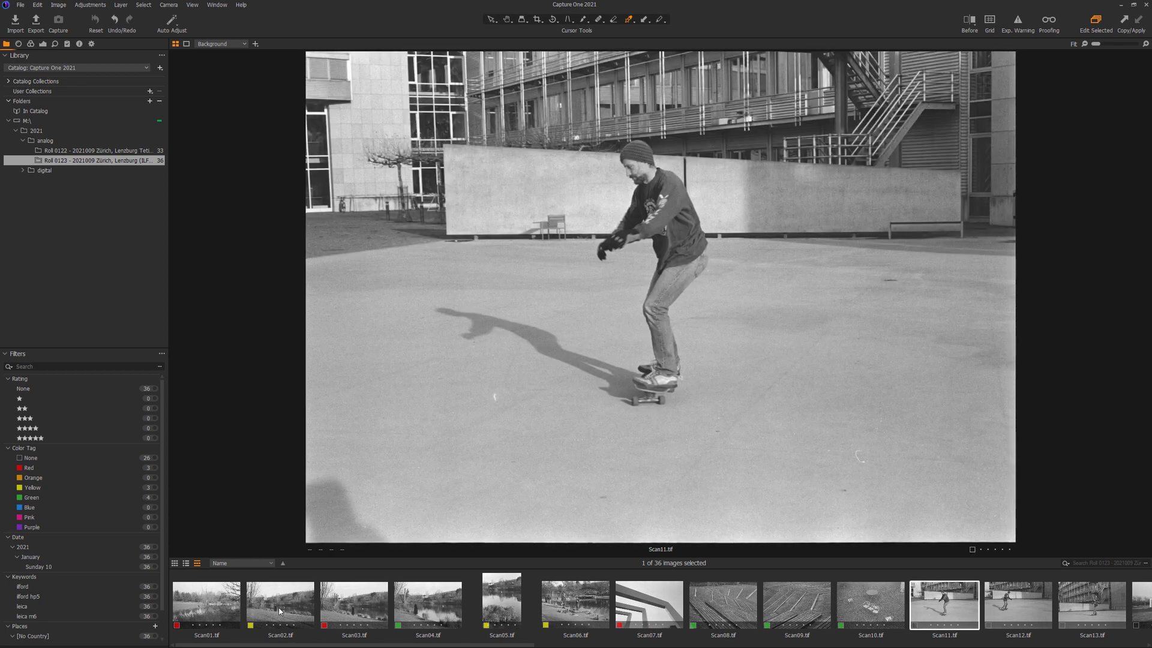
- Tag the skateboarder shots Scan11 and Scan12 red, and tag Scan13 and Scan14 yellow
key("minus")
key("Right")
key("minus")
key("Right")
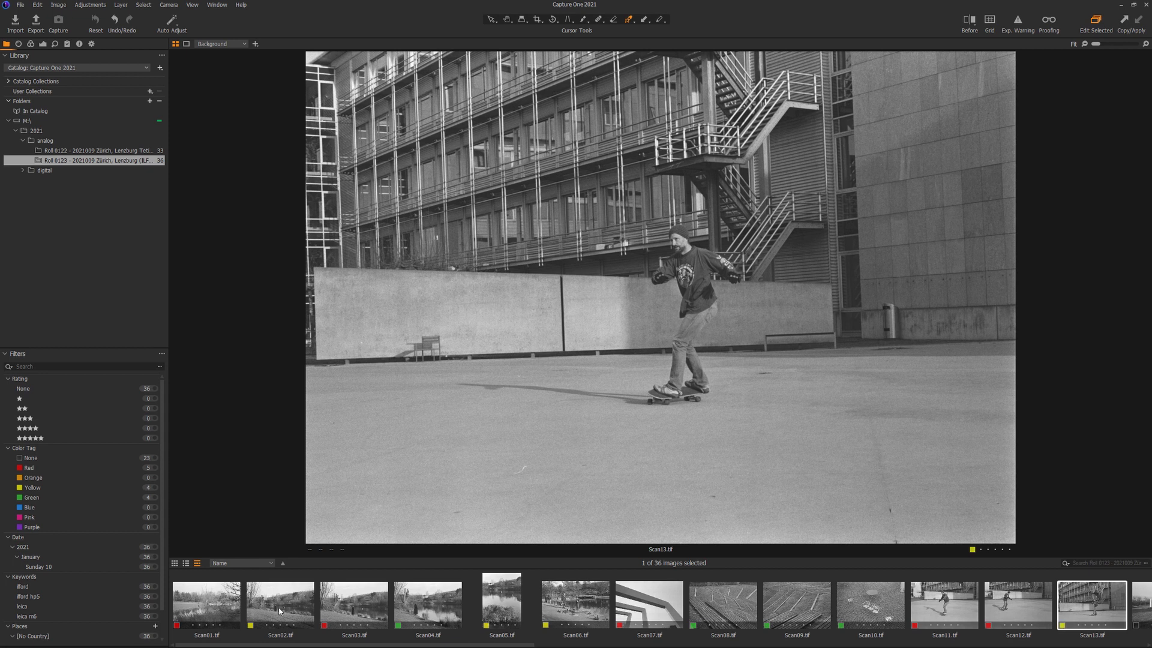
key("Right")
key("Right")
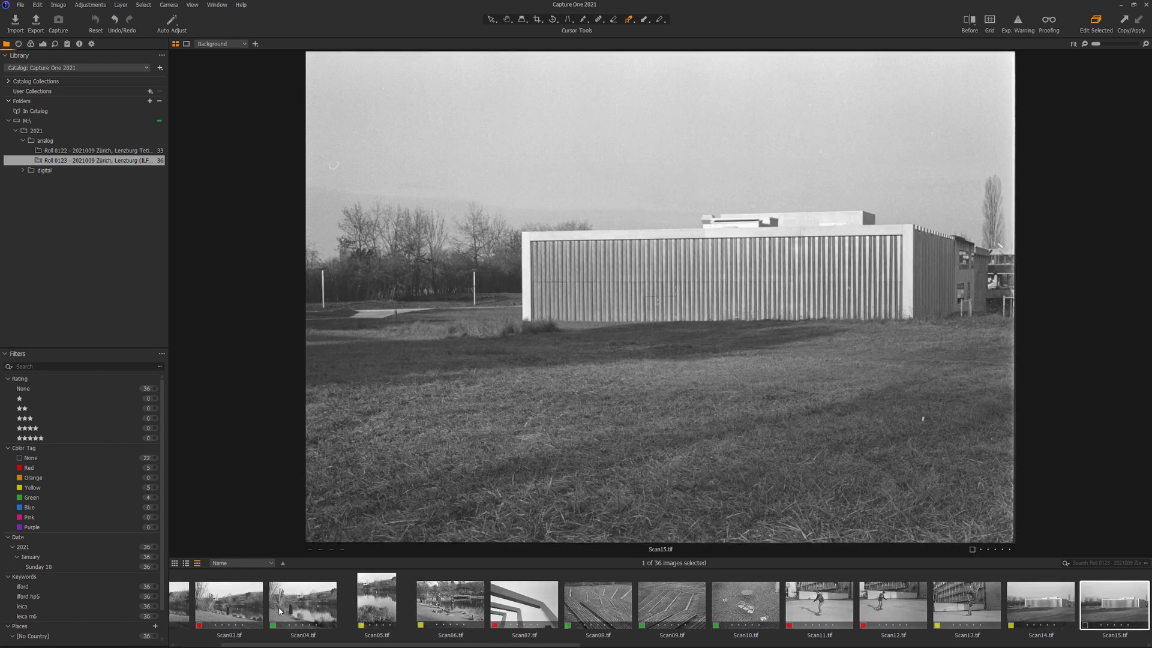
- Tag Scan15 and Scan17 red, and tag Scan16 green
key("minus")
key("Right")
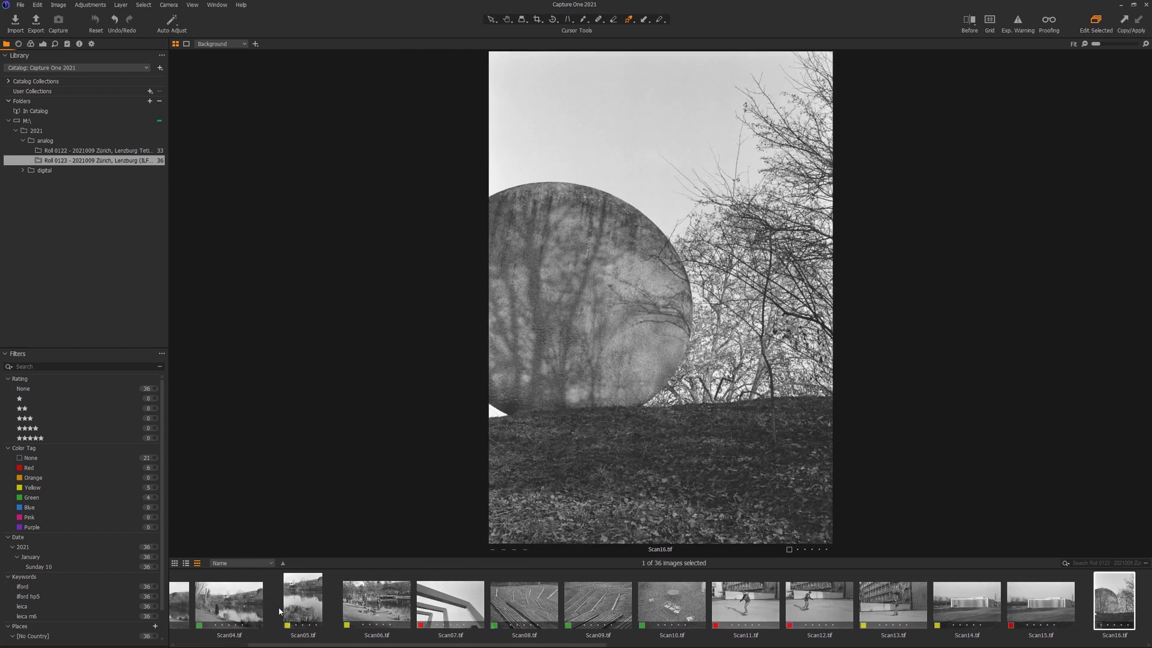
key("plus")
key("Right")
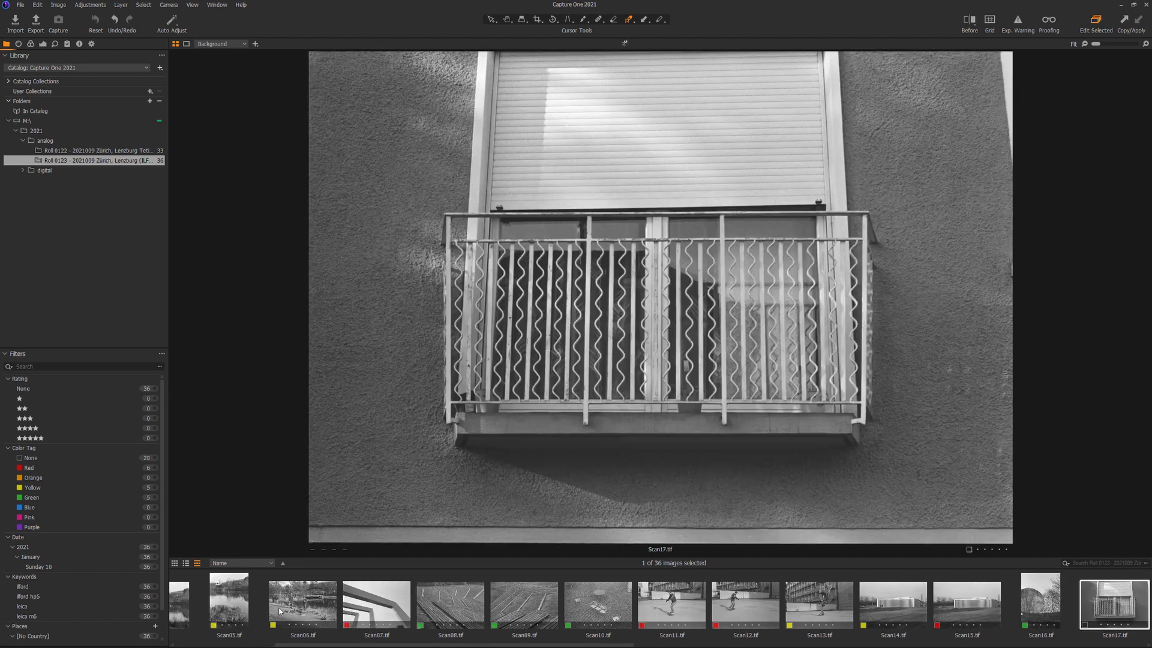
key("Right")
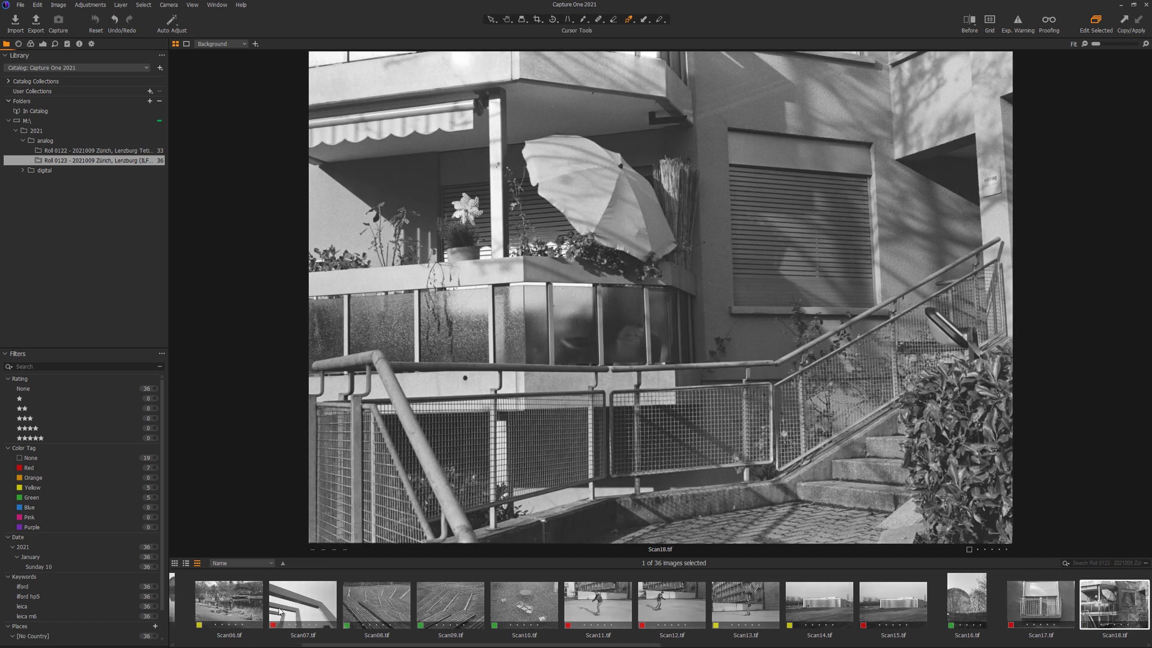
- Tag Scan18 and the tree photo Scan21 yellow, and tag Scan19 and Scan20 red
key("asterisk")
key("Right")
key("minus")
key("Right")
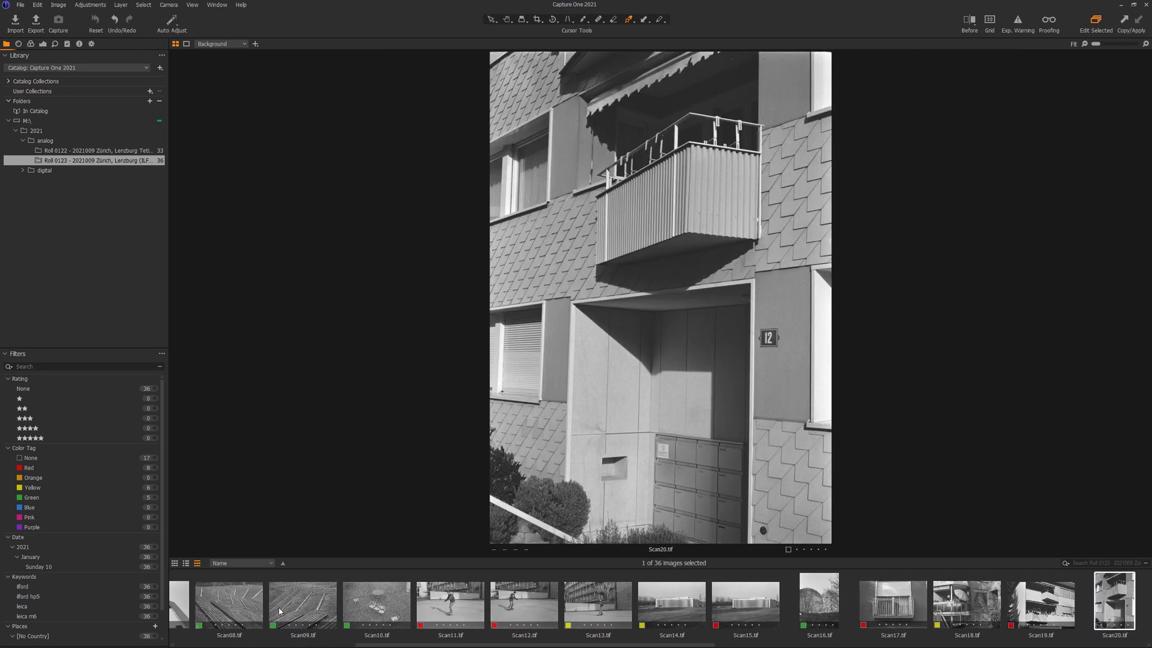
key("minus")
key("Right")
key("minus")
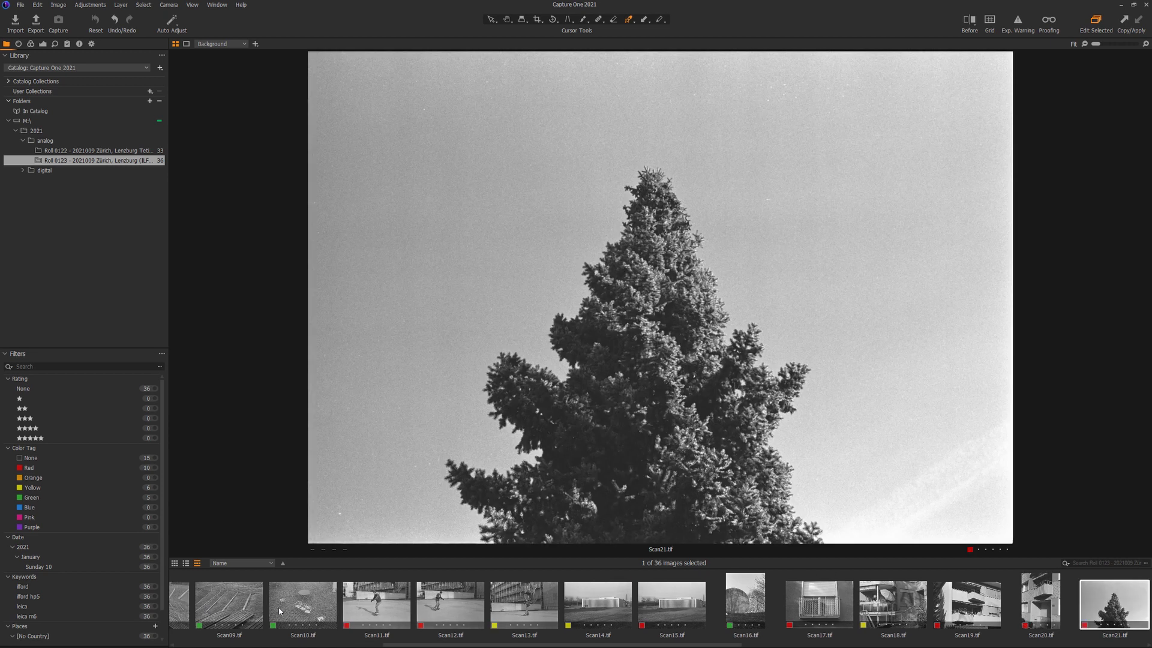
key("asterisk")
key("Right")
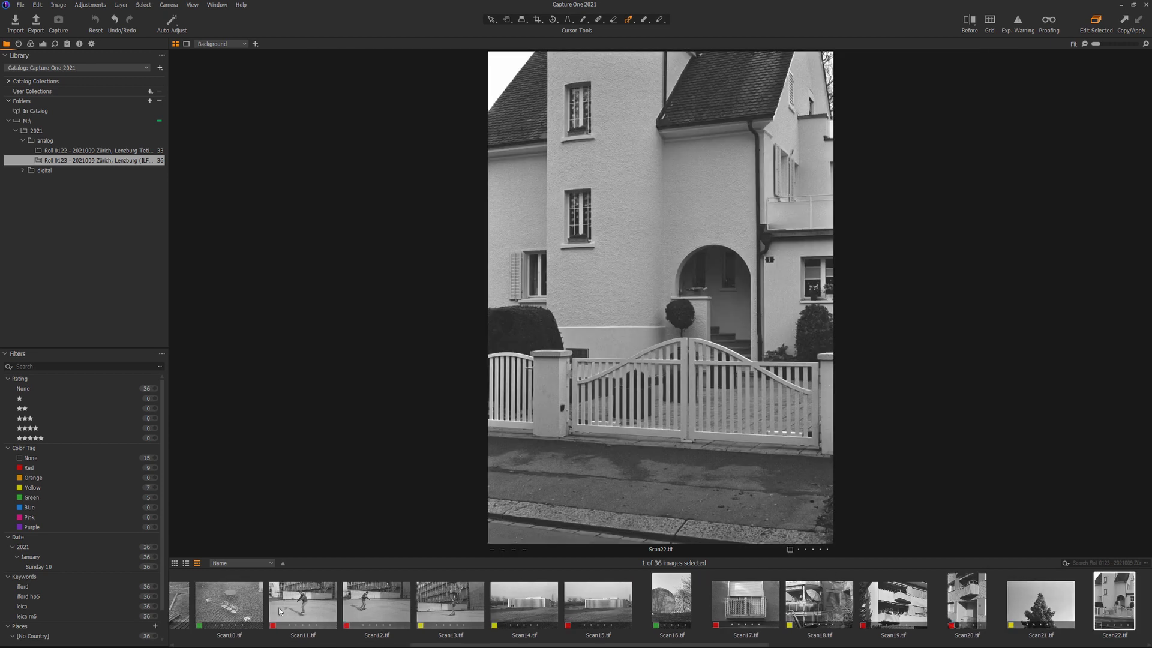
- Tag Scan22 green, and tag the building photos Scan23, Scan24 and Scan25 red
key("Right")
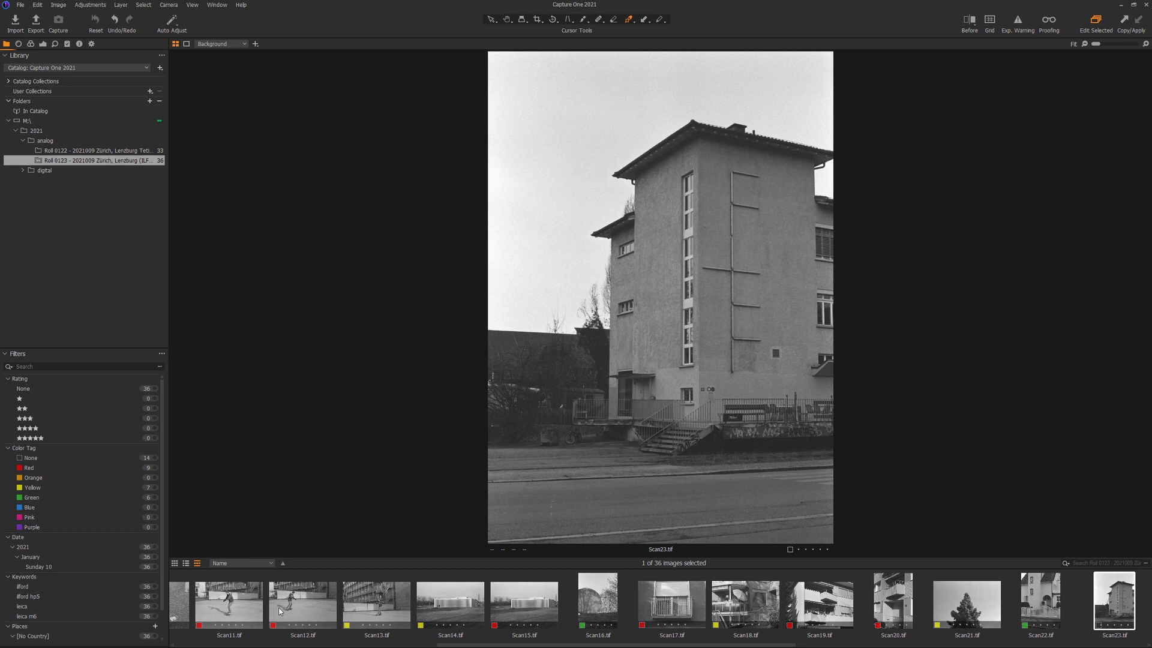
key("minus")
key("Right")
key("minus")
key("Right")
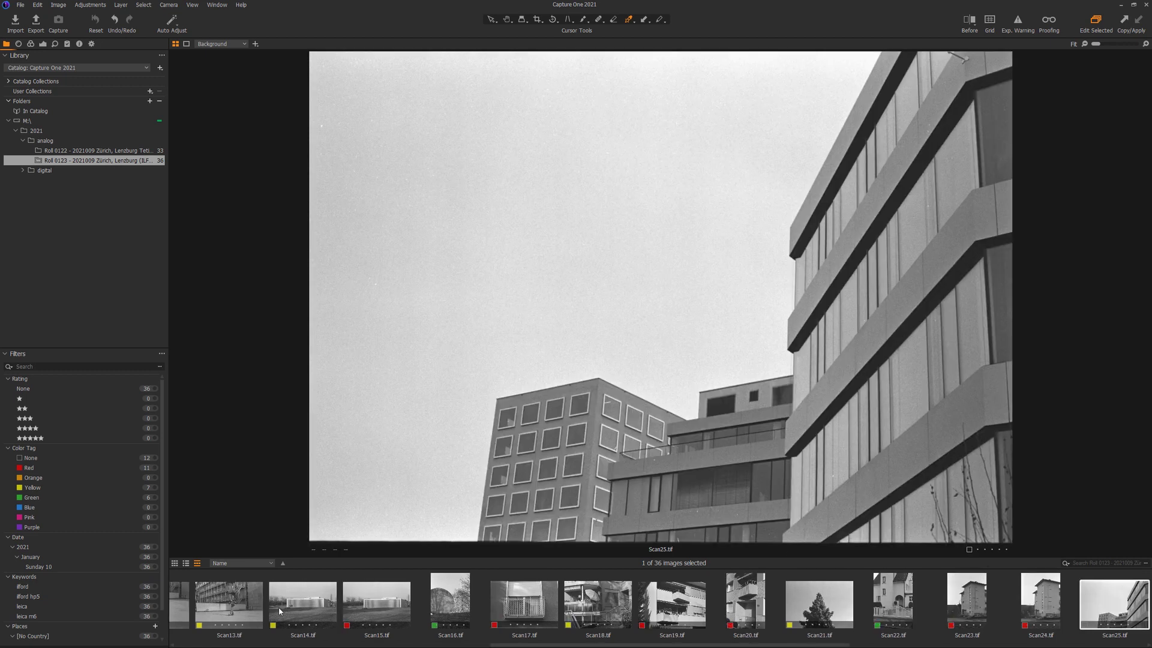
key("minus")
key("Right")
- Tag Scan26, Scan28 and Scan29 green, and tag the castle photo Scan27 red
key("plus")
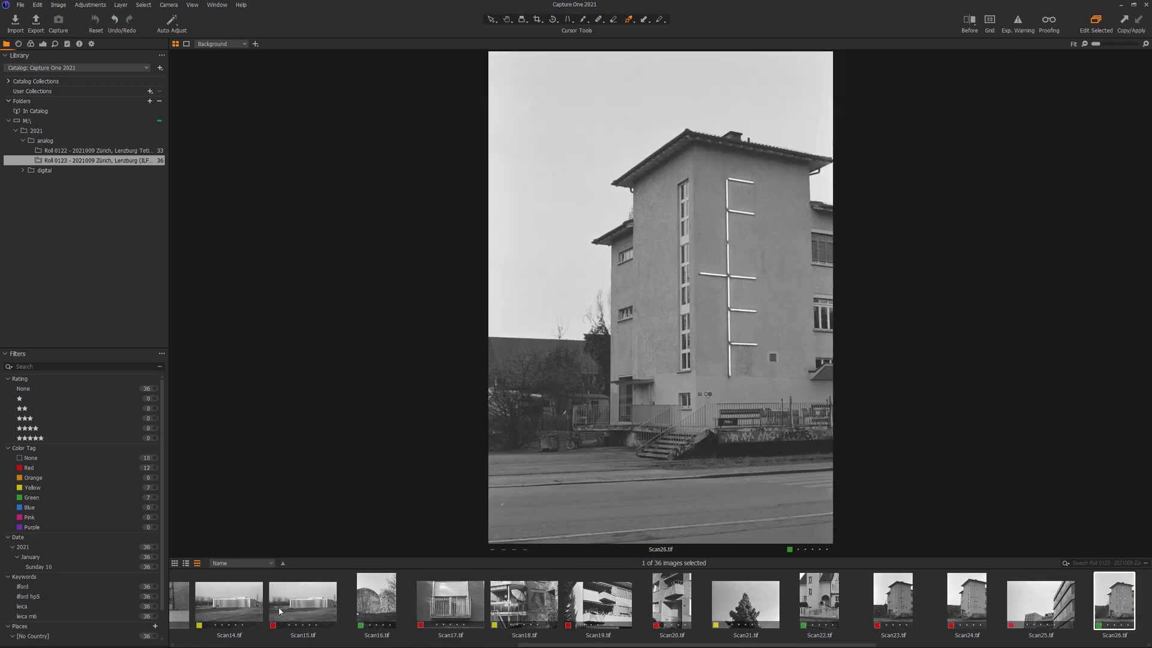
key("Right")
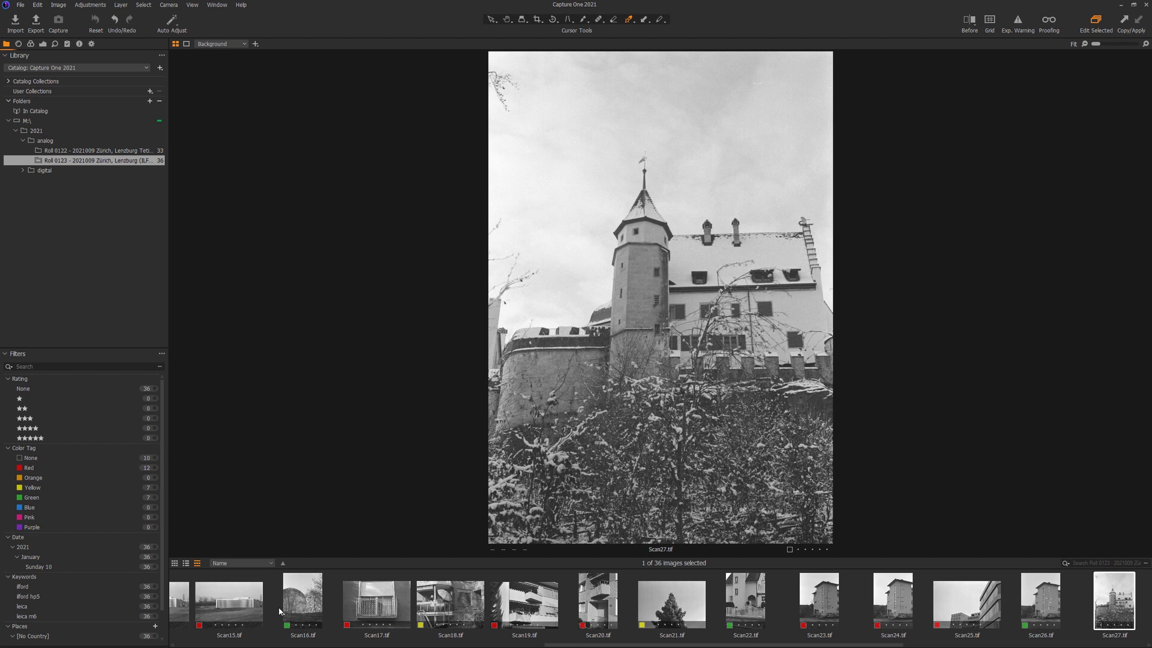
key("minus")
key("Right")
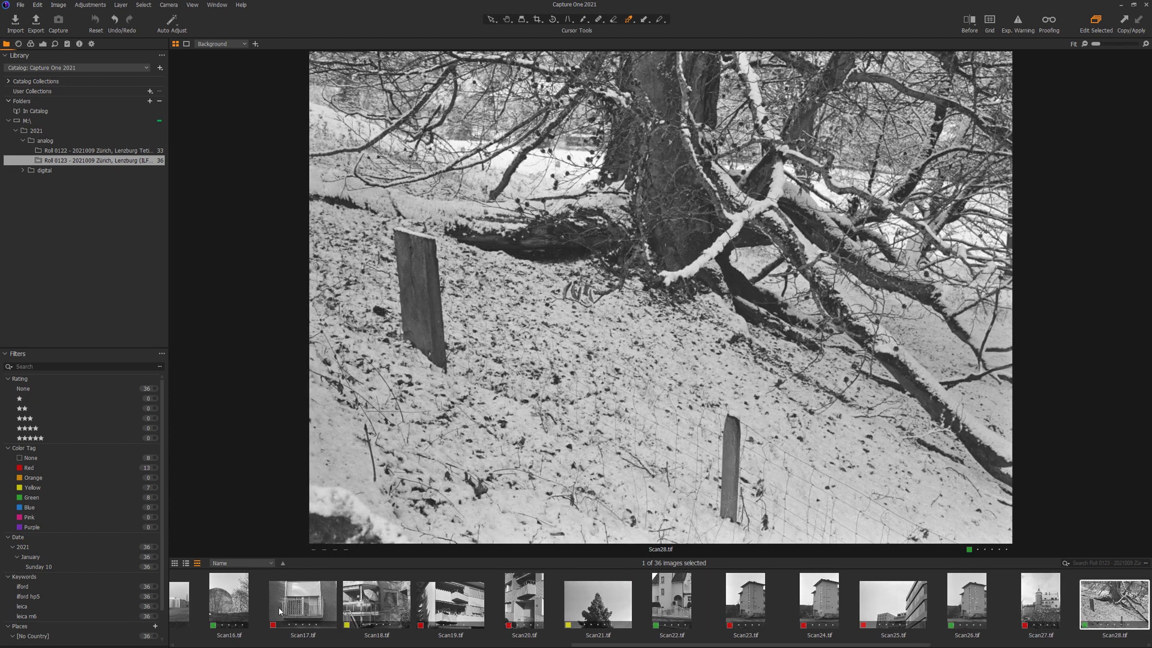
key("Right")
key("plus")
key("Right")
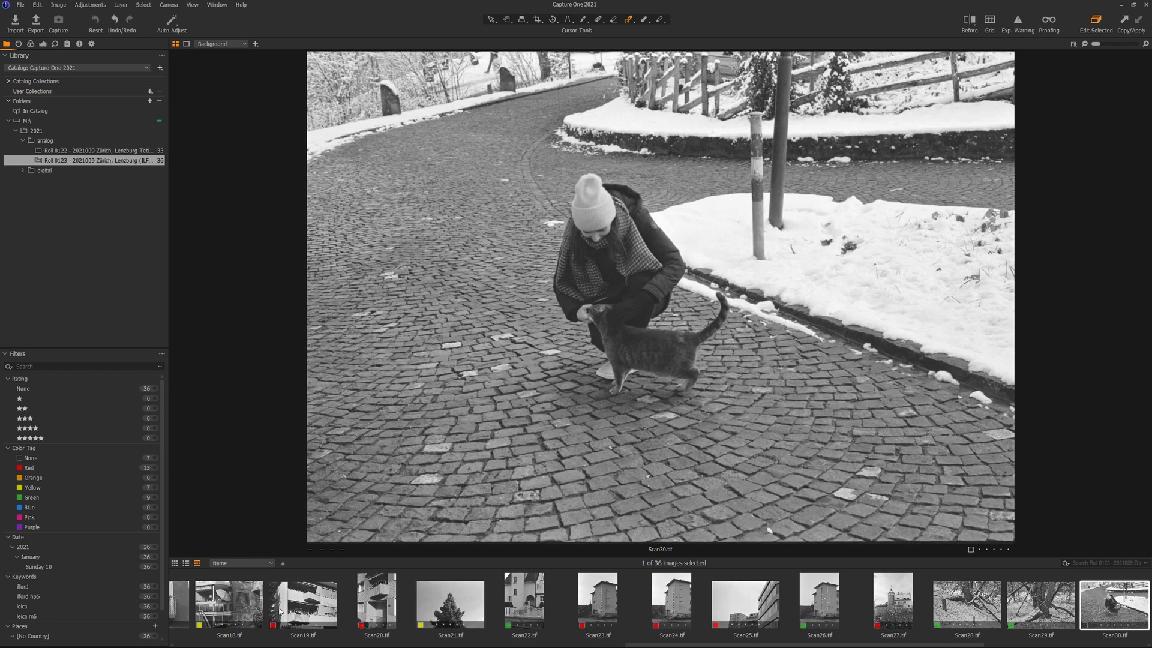
- Tag Scan30 and Scan32 red, and tag Scan31 green
key("minus")
key("Right")
key("plus")
key("Right")
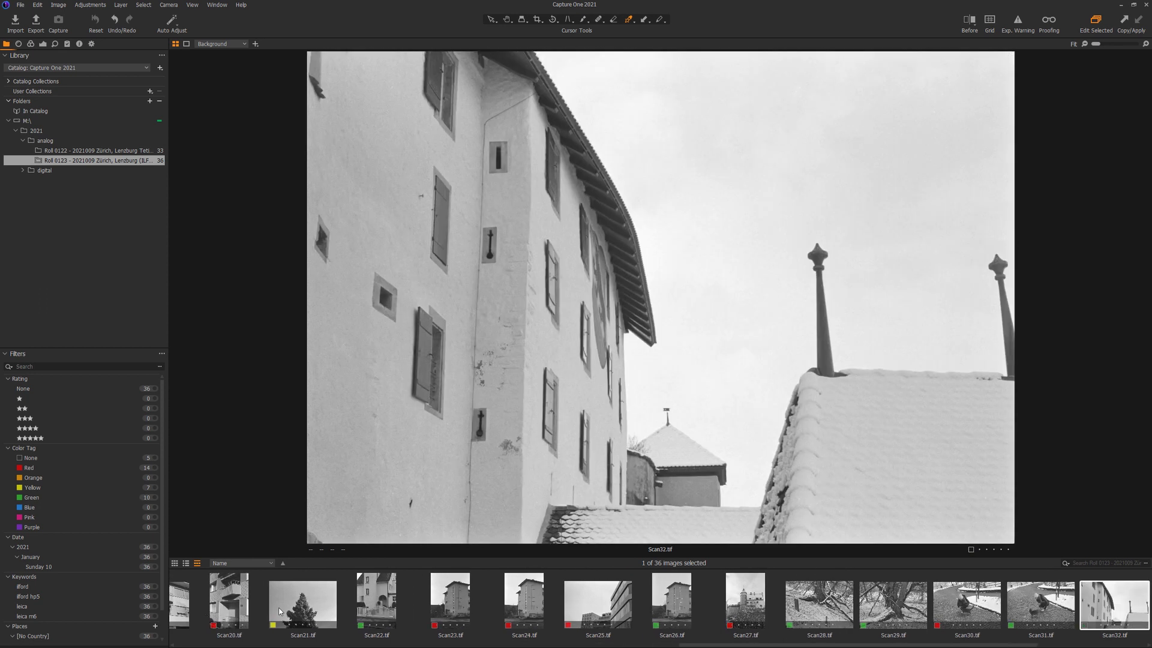
key("Right")
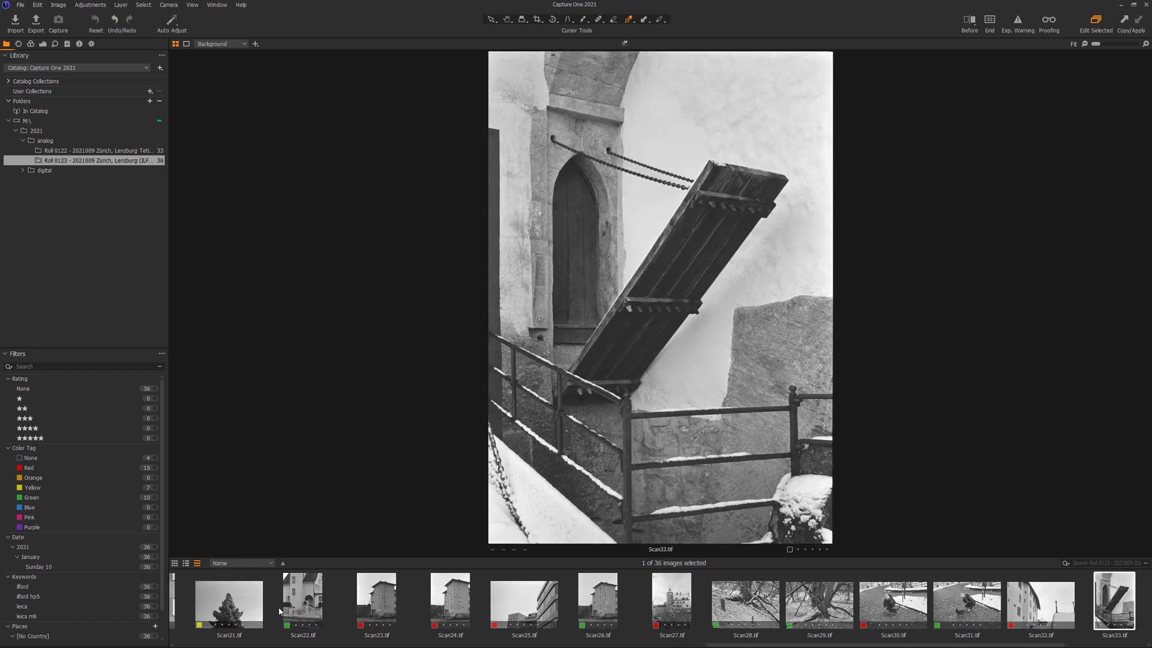
- Tag the last four images of the roll, Scan33 to Scan36, green
key("plus")
key("Right")
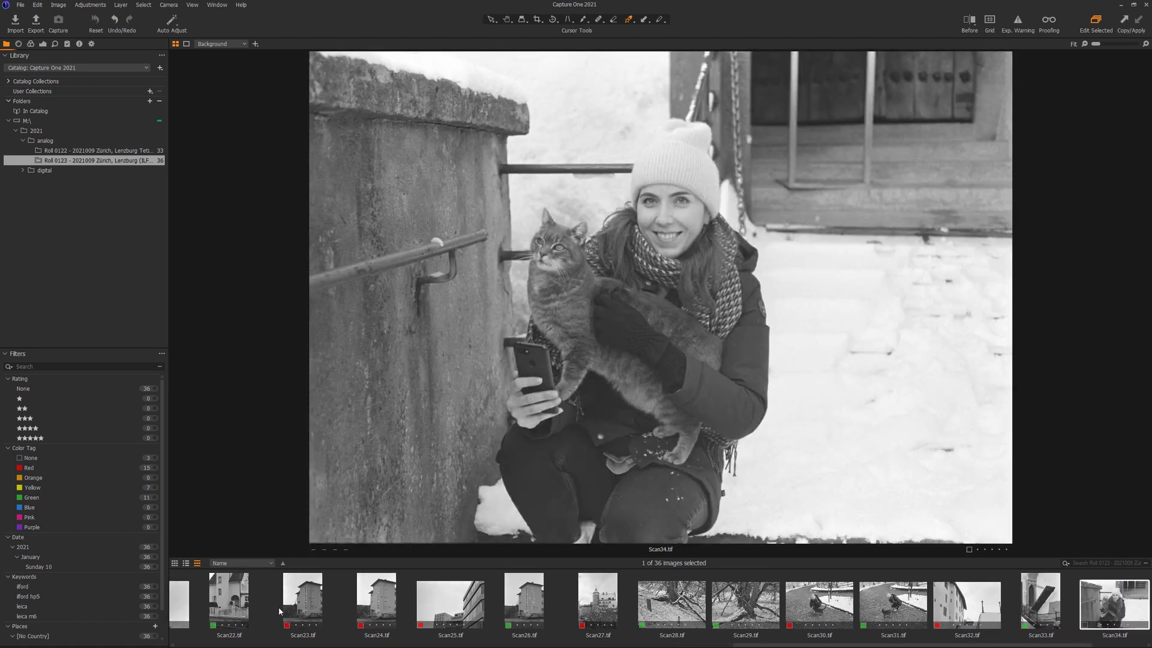
key("Right")
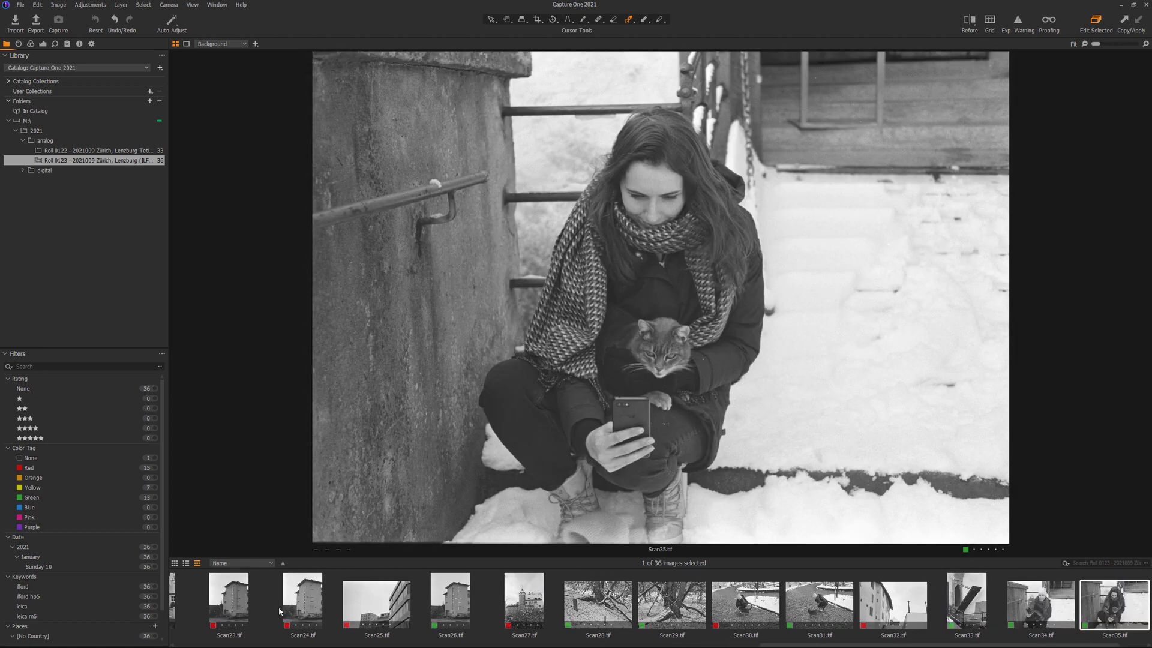
key("Right")
key("plus")
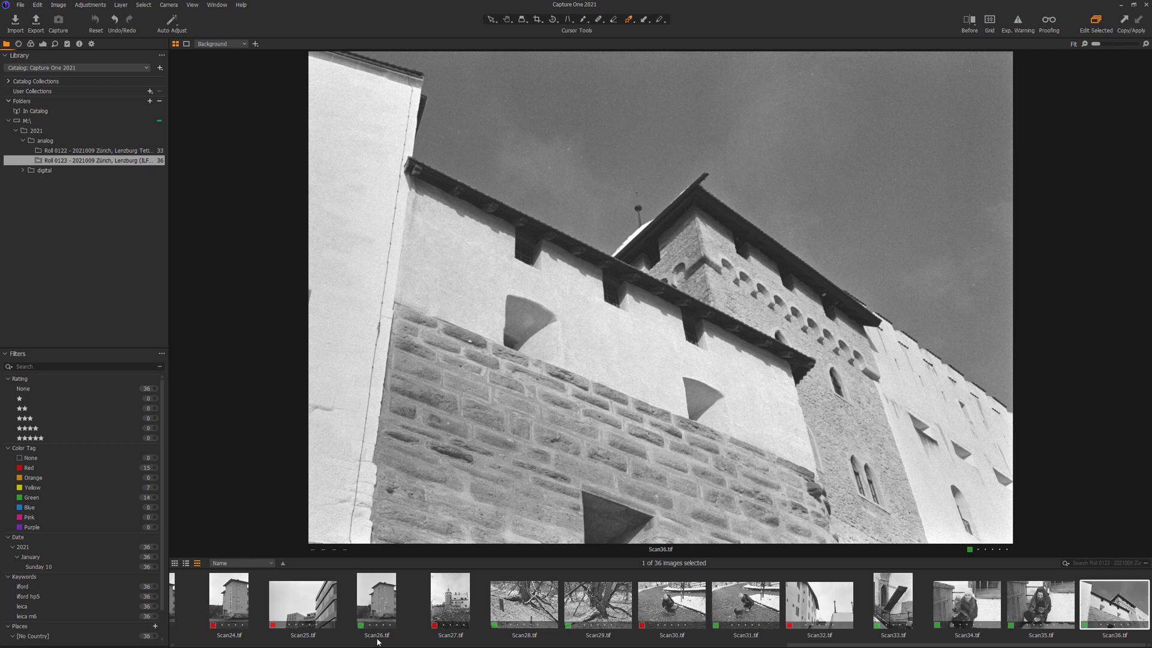
- Filter the browser to images with the yellow color tag and go back to the first one, Scan02
left_click(1066, 564)
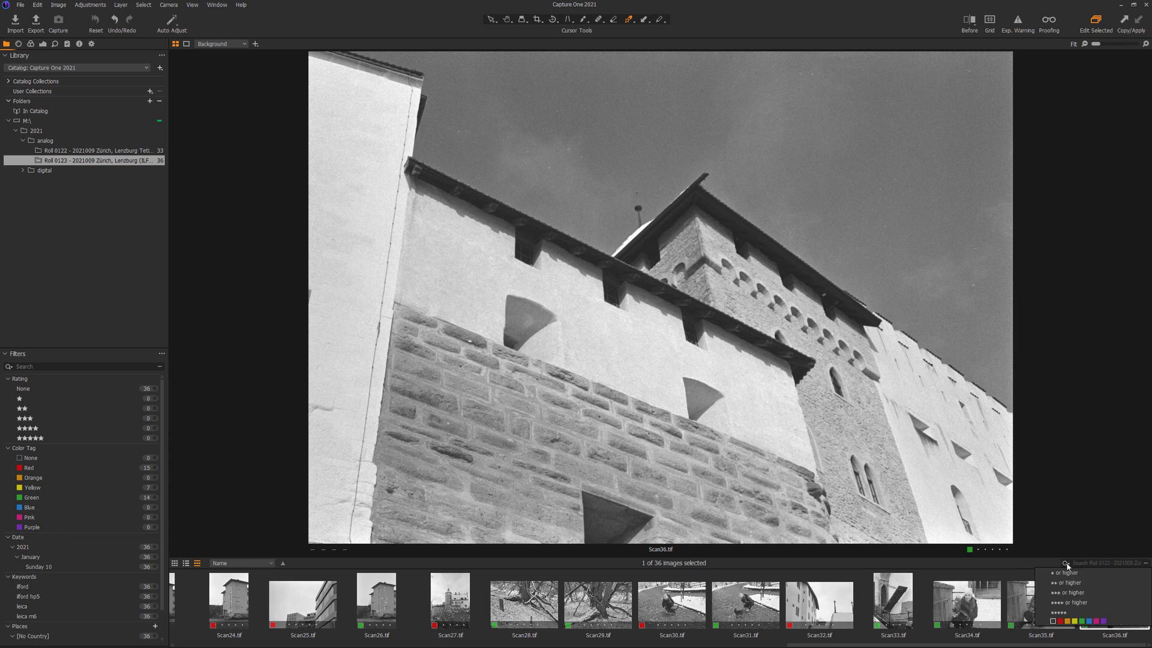
left_click(1073, 622)
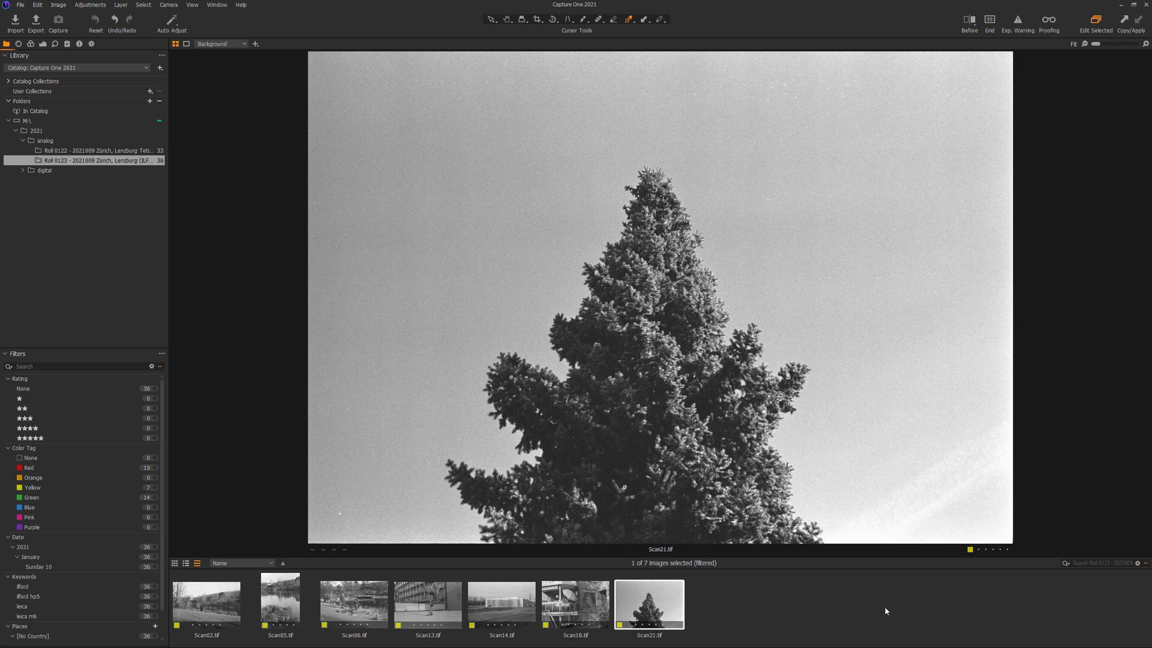
key("Left")
key("Left")
key("Left")
key("Left")
key("Left")
key("Left")
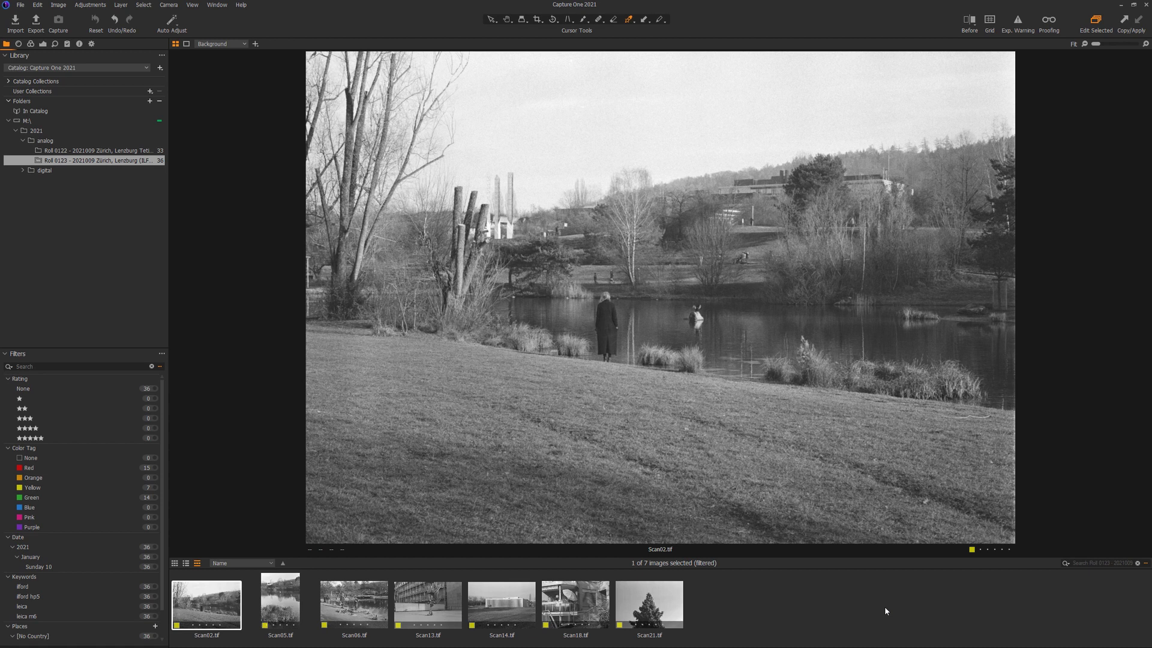
- Retag the filtered yellow images: Scan02, Scan05, Scan06, Scan13 and Scan18 red, Scan14 and Scan21 green
key("minus")
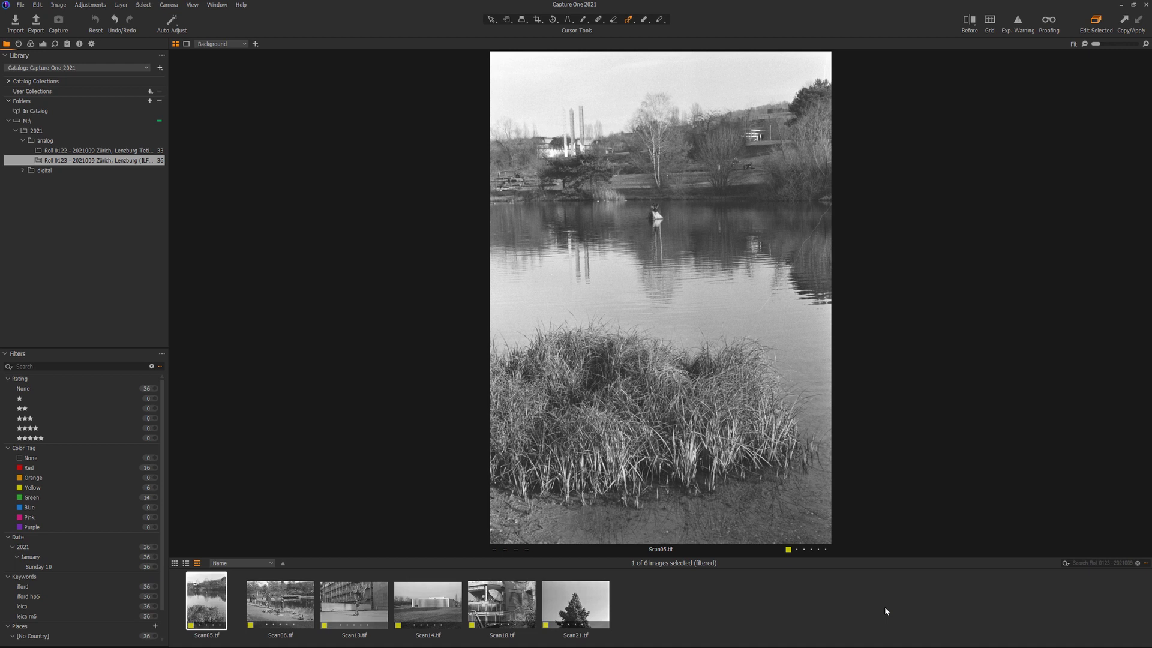
key("minus")
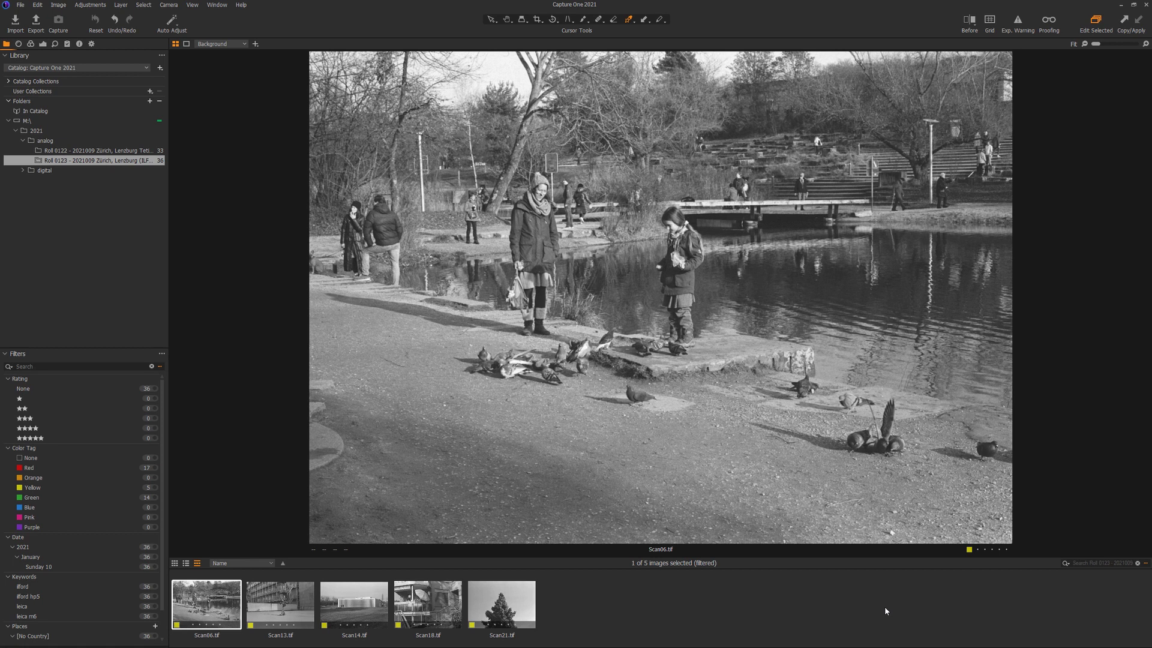
key("minus")
key("minus")
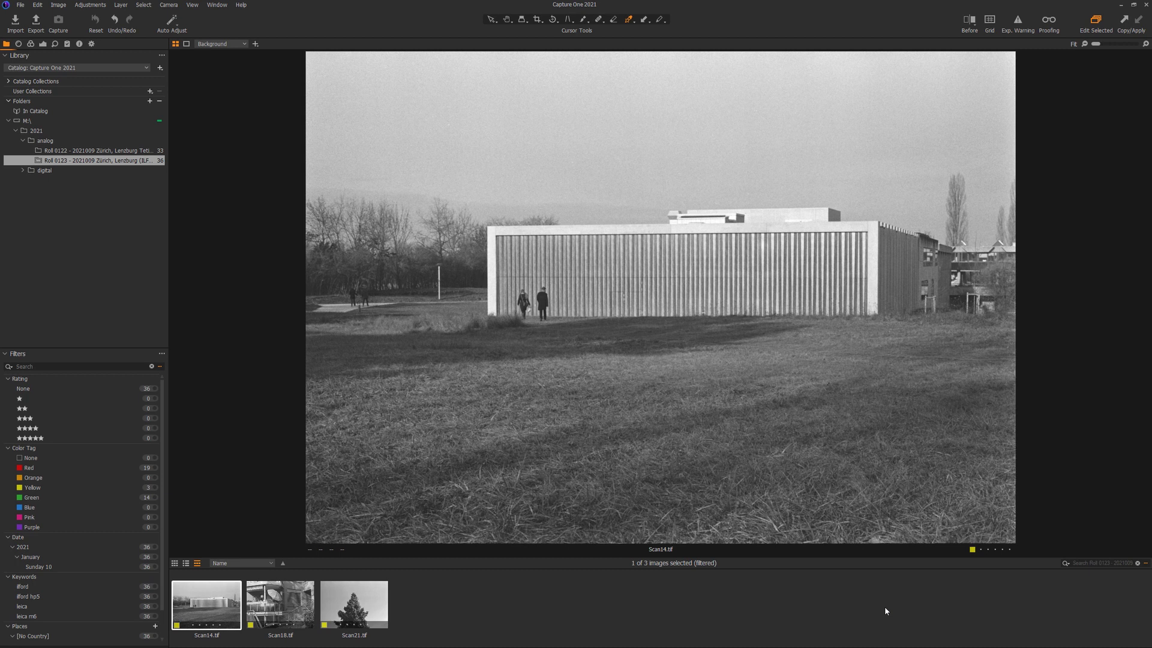
key("plus")
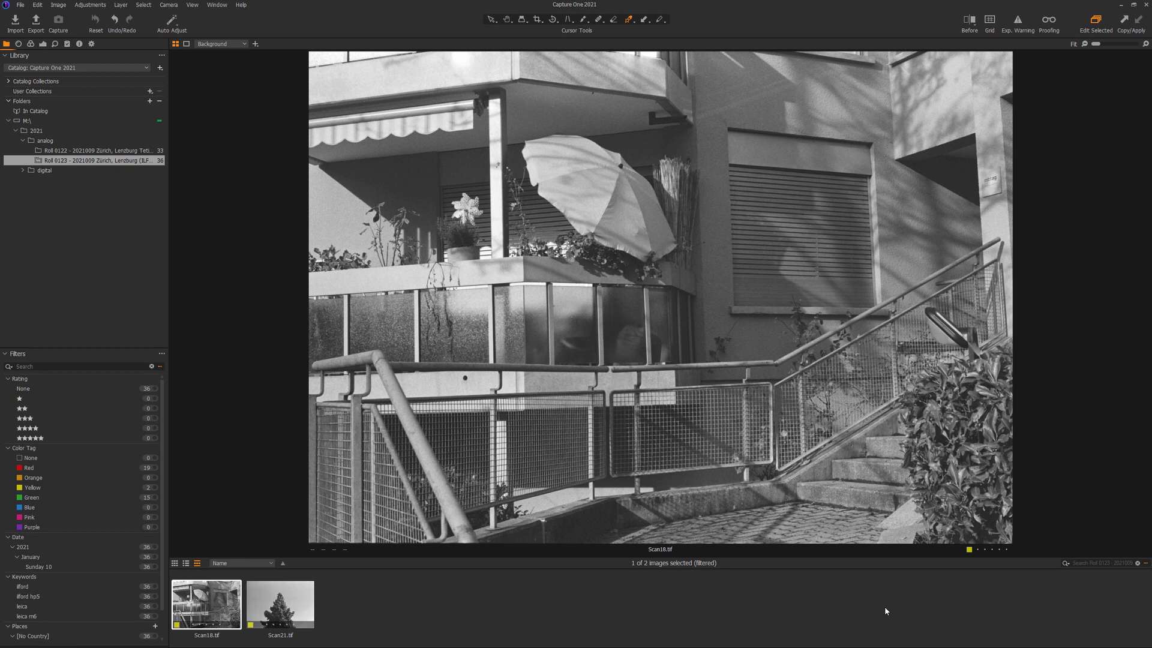
key("minus")
key("plus")
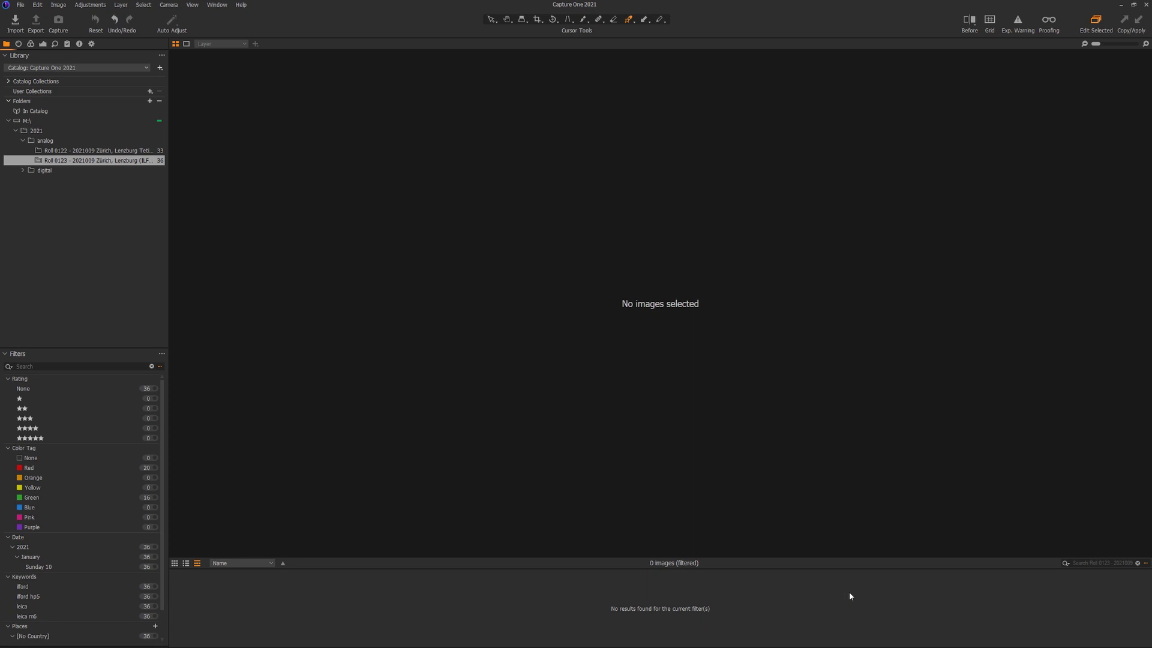
- Switch the browser's color tag filter from yellow to green and open the first filtered image, Scan04
left_click(1066, 563)
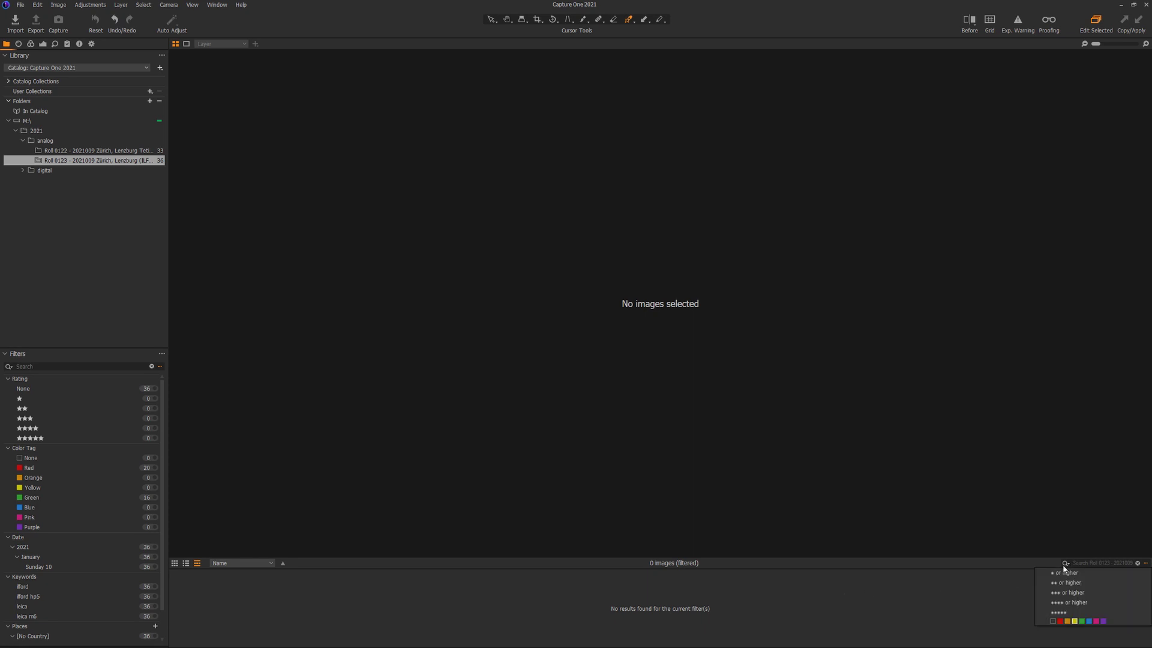
left_click(1082, 622)
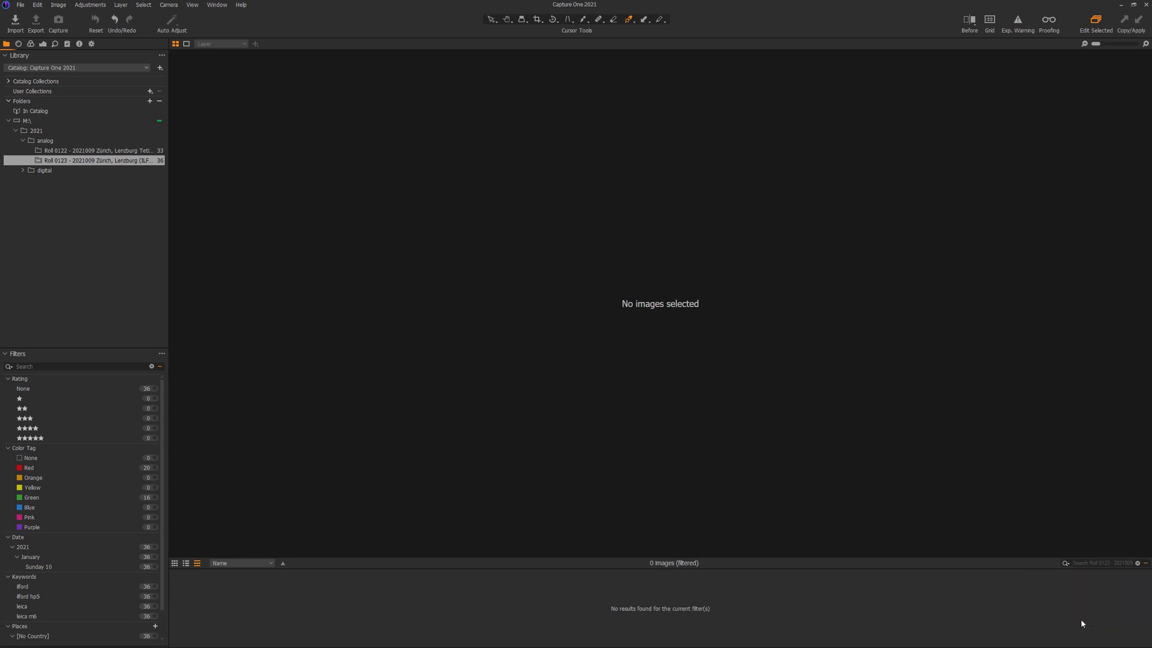
left_click(1065, 564)
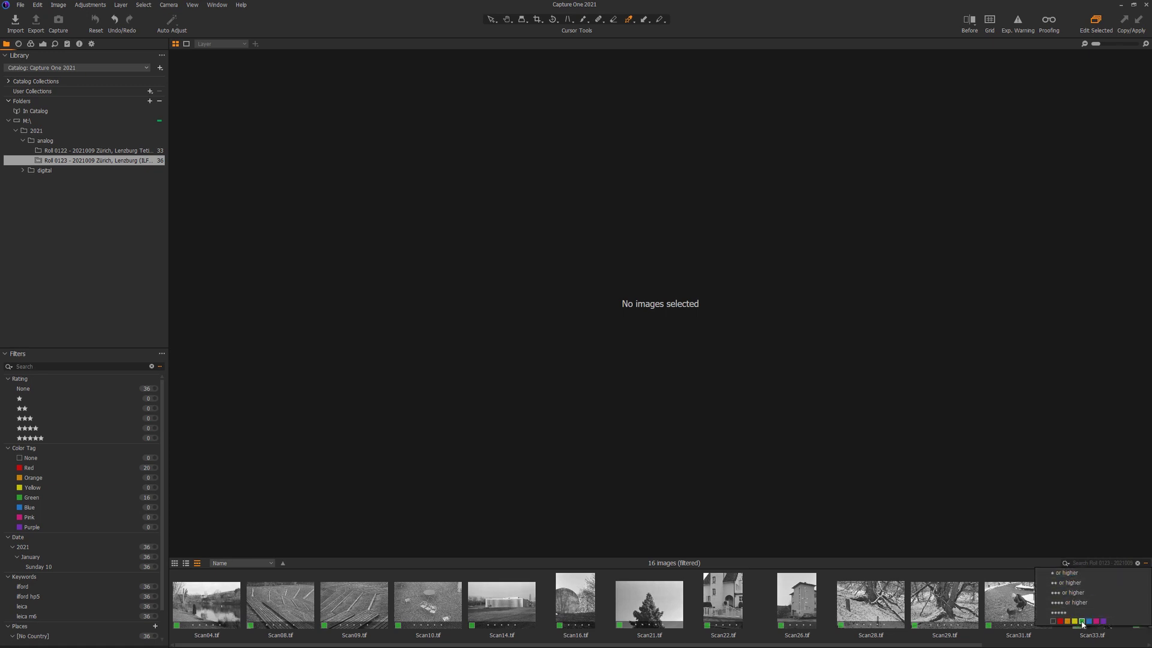
left_click(930, 571)
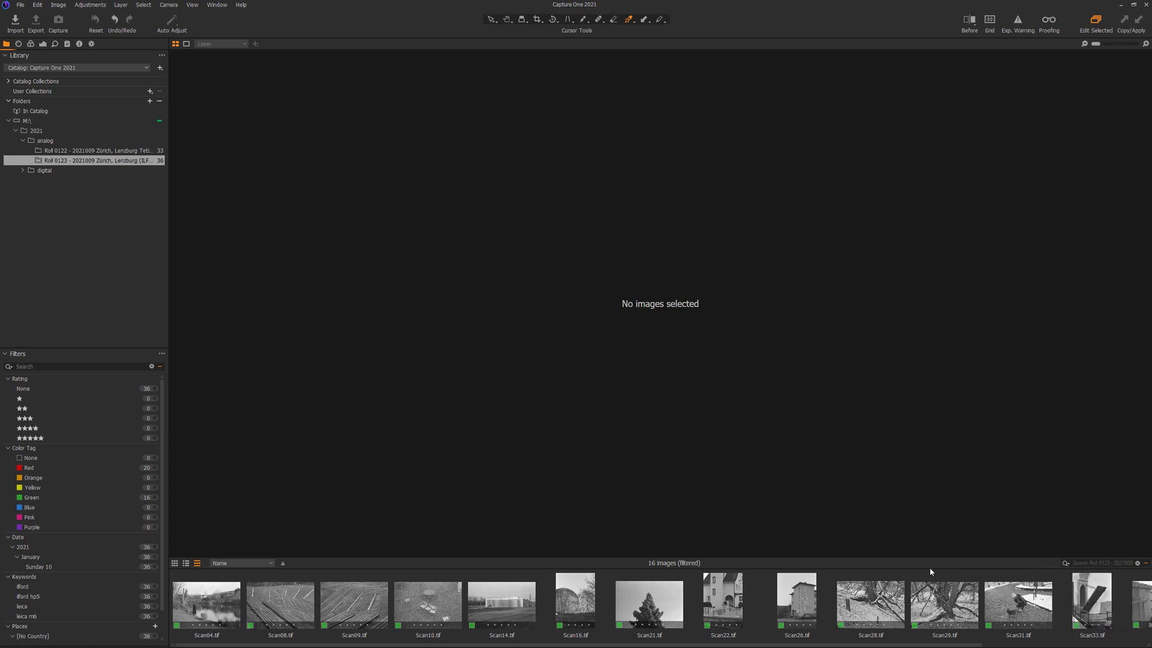
left_click(205, 608)
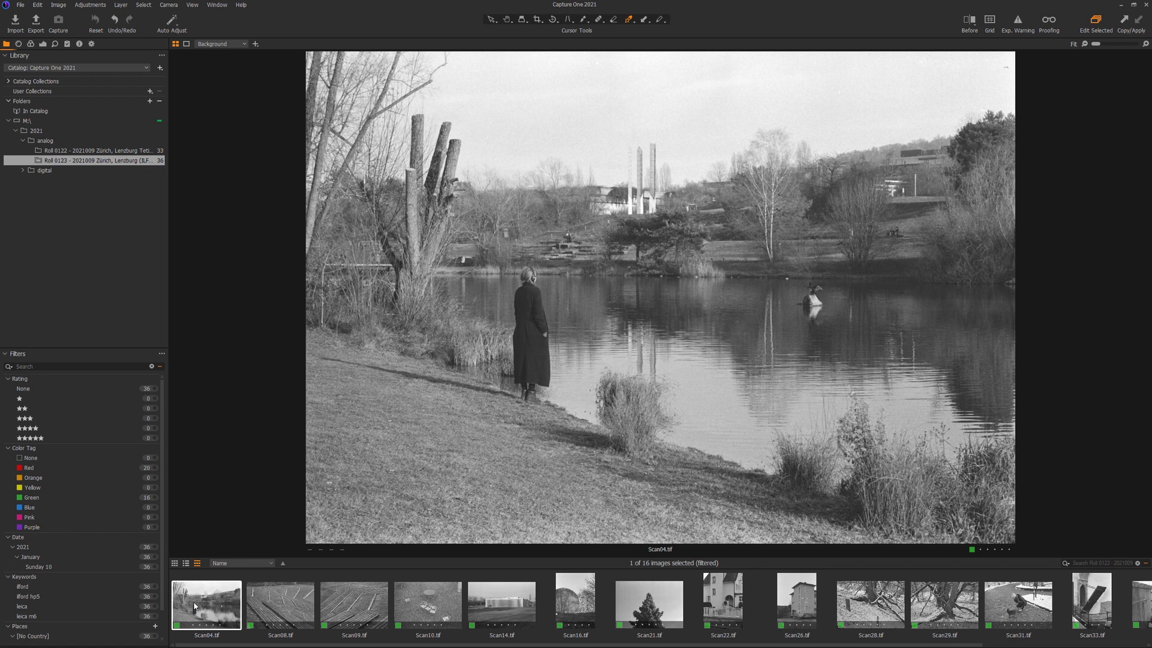
- Compare the similar bench shots Scan08 and Scan09, and retag Scan08 red
key("Right")
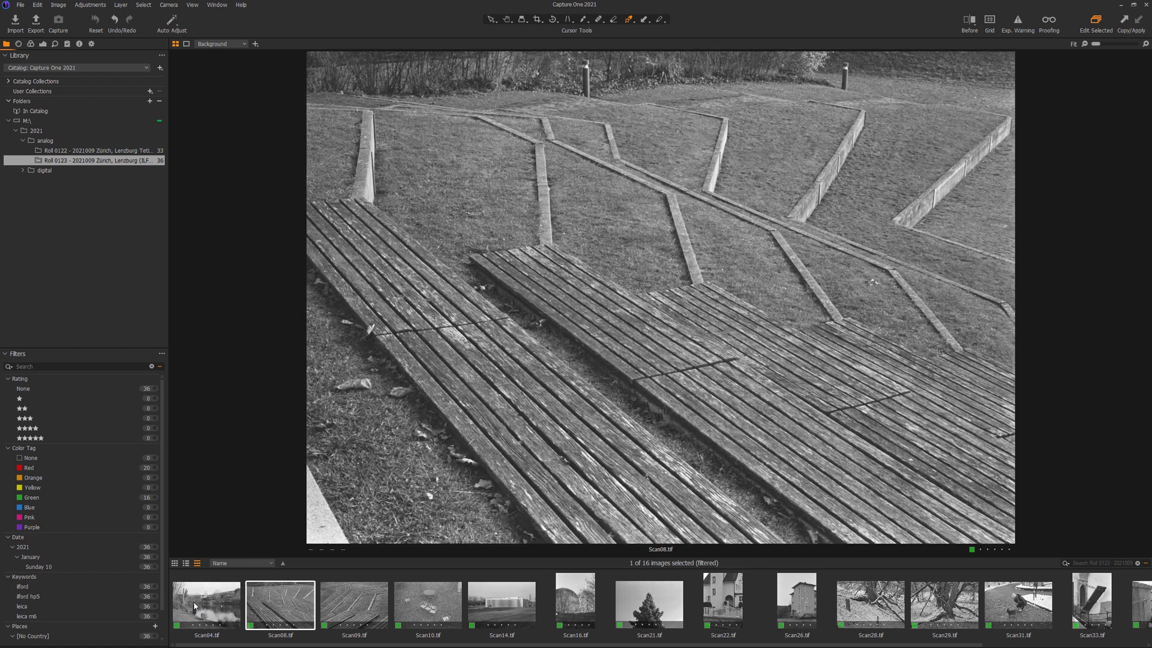
key("Right")
key("Left")
key("minus")
key("Right")
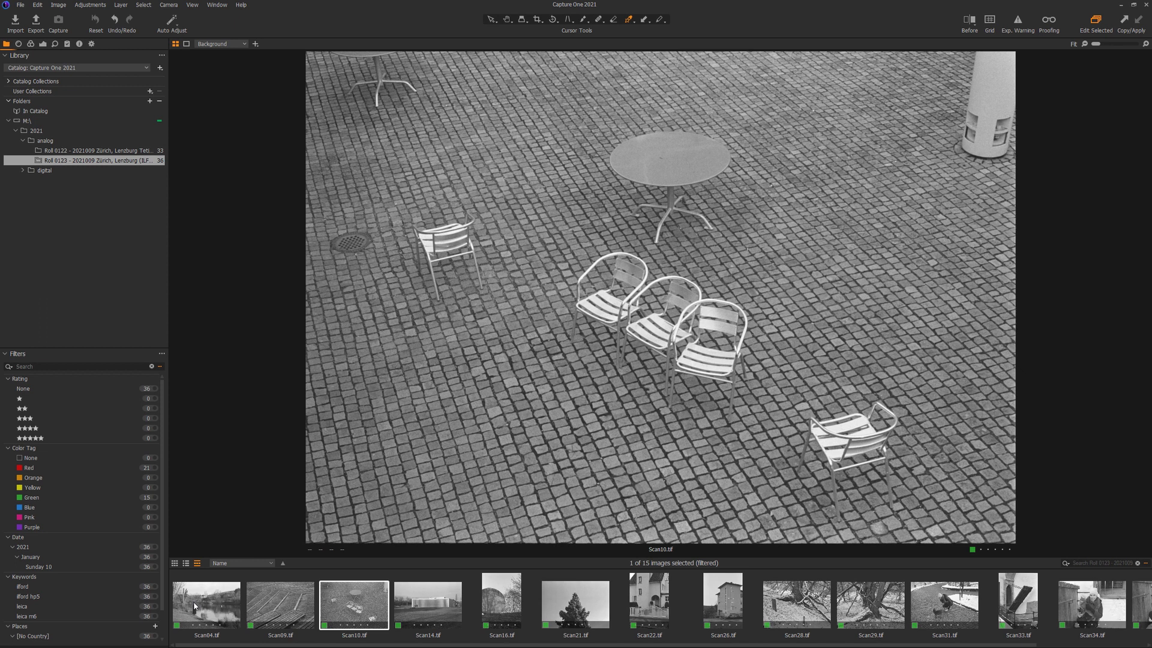
- Go through the green images from Scan14 on and retag Scan21 and Scan22 red
key("Right")
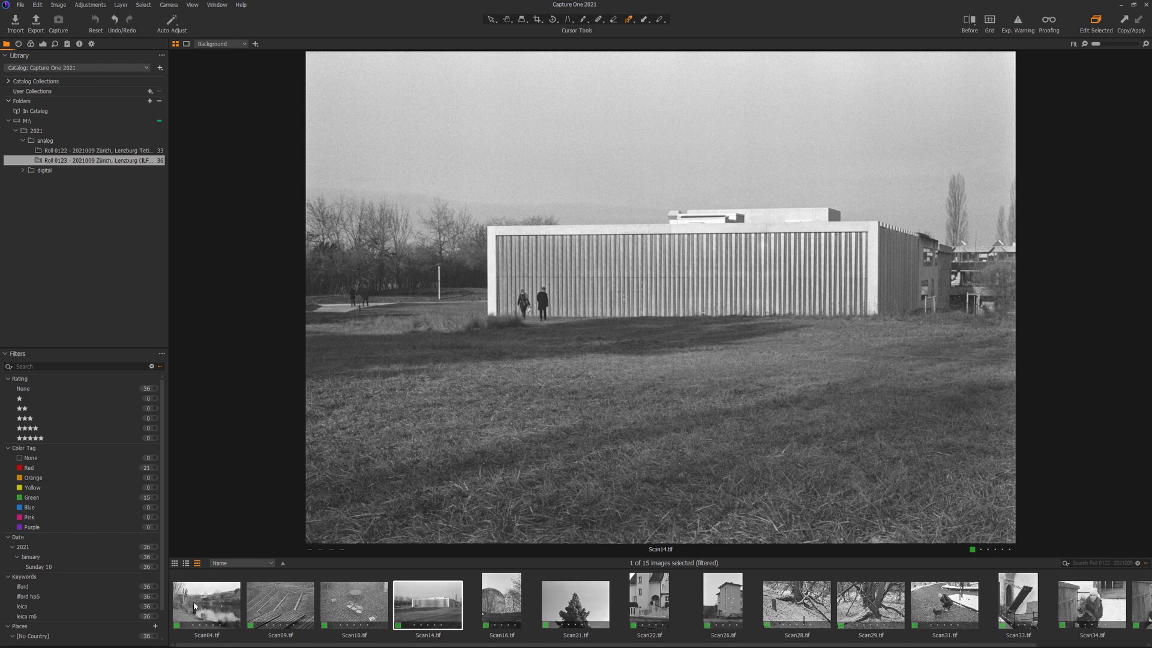
key("Right")
key("Right")
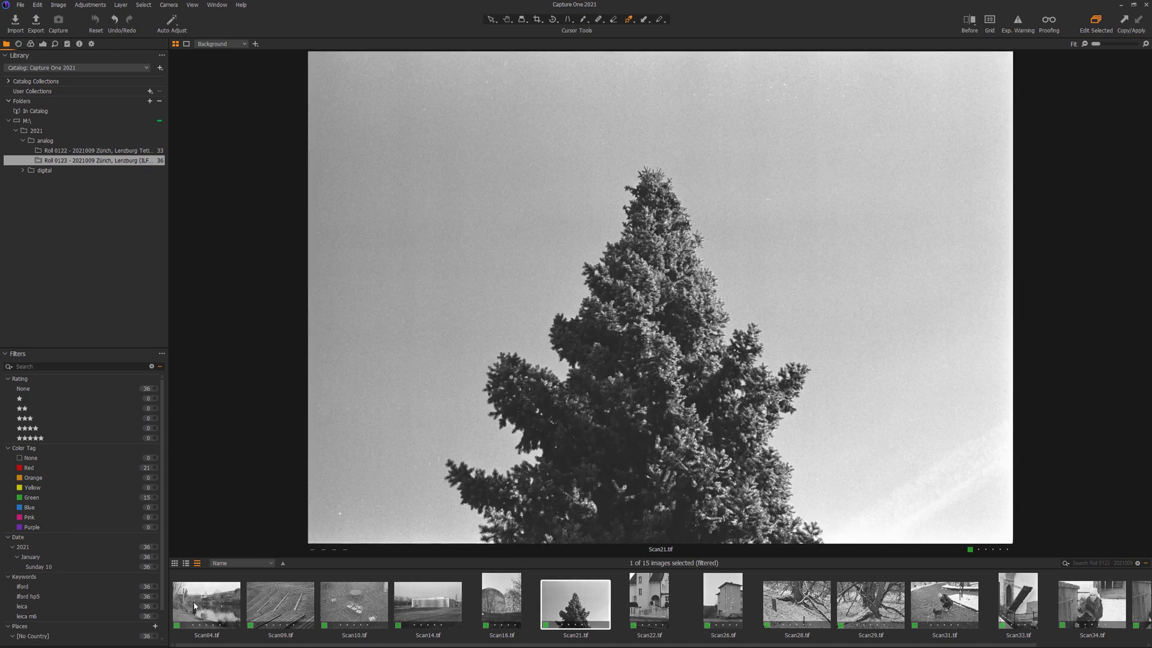
key("minus")
key("minus")
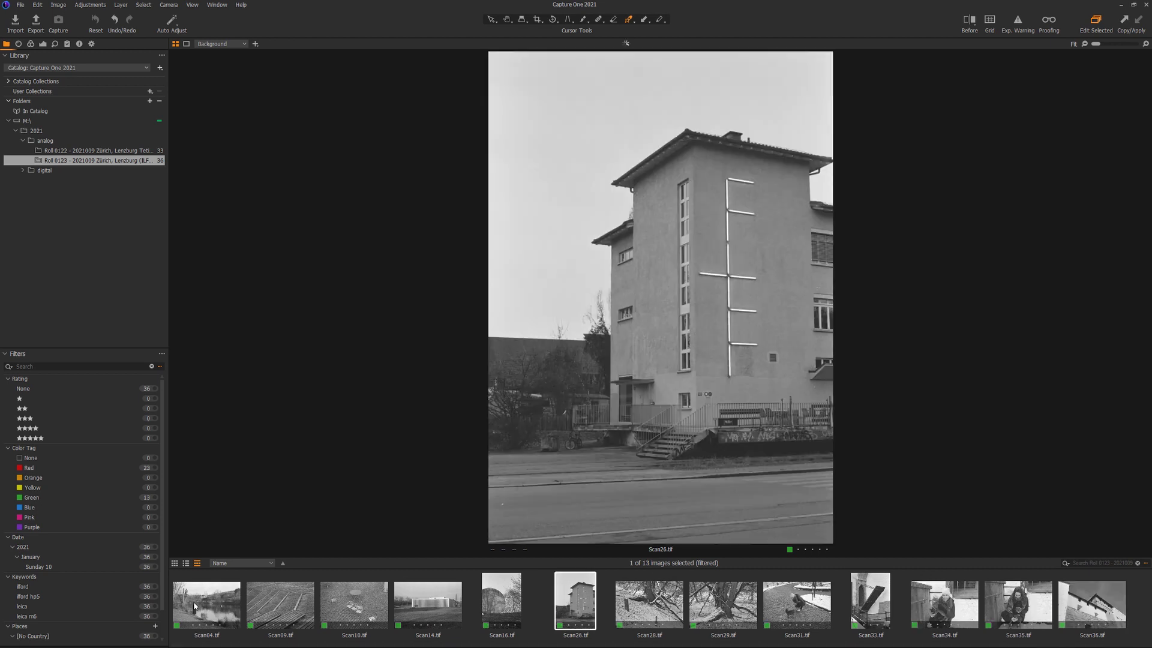
- Compare the snowy tree shots Scan28 and Scan29, and retag Scan29 red
key("Right")
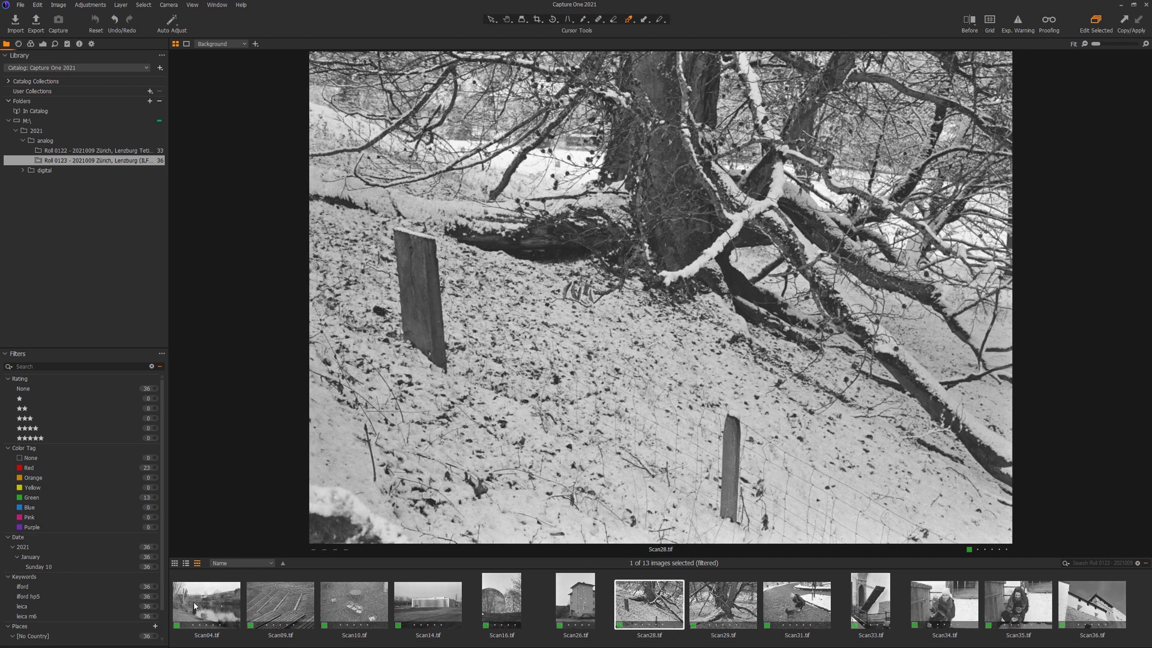
key("Right")
key("Left")
key("Right")
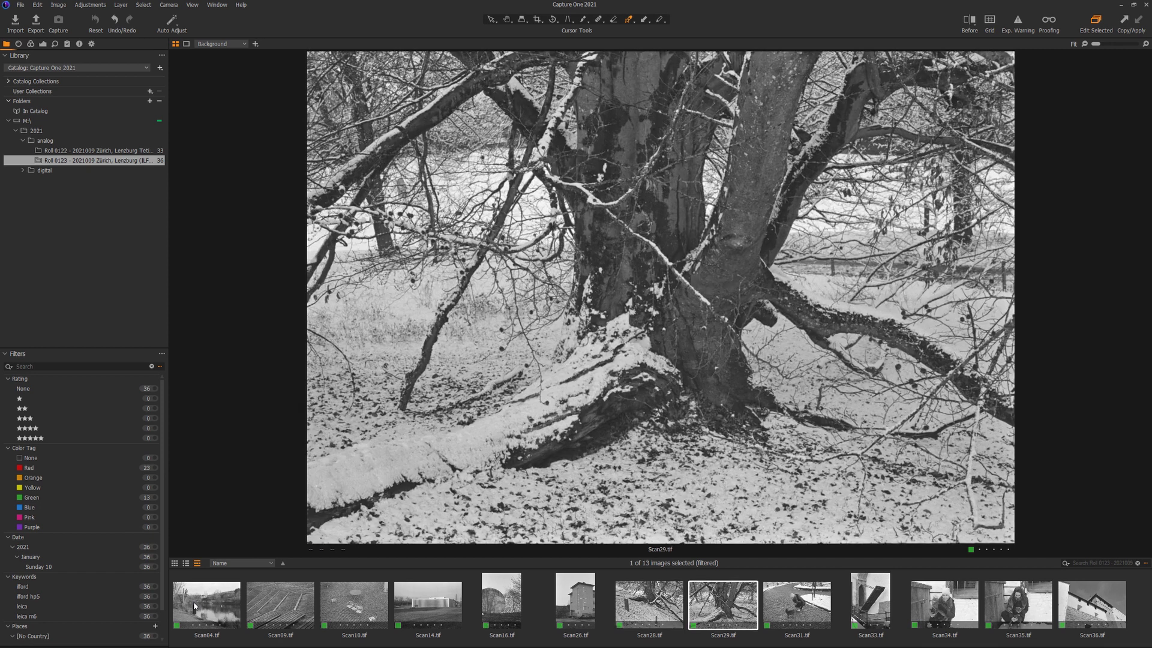
key("Left")
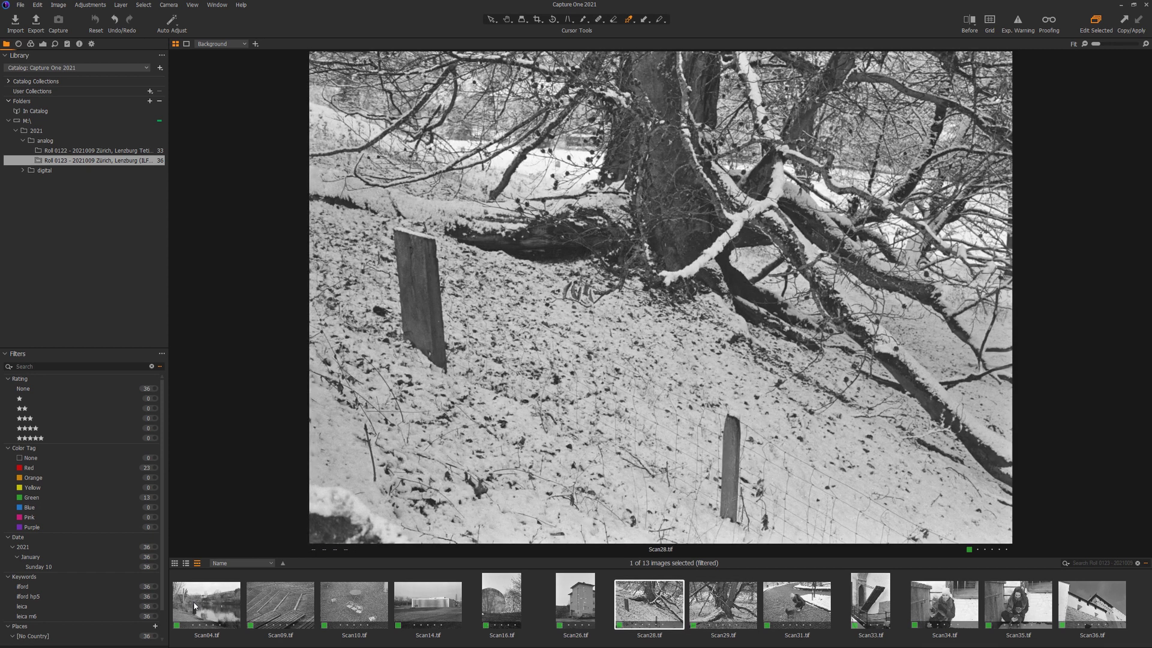
key("Right")
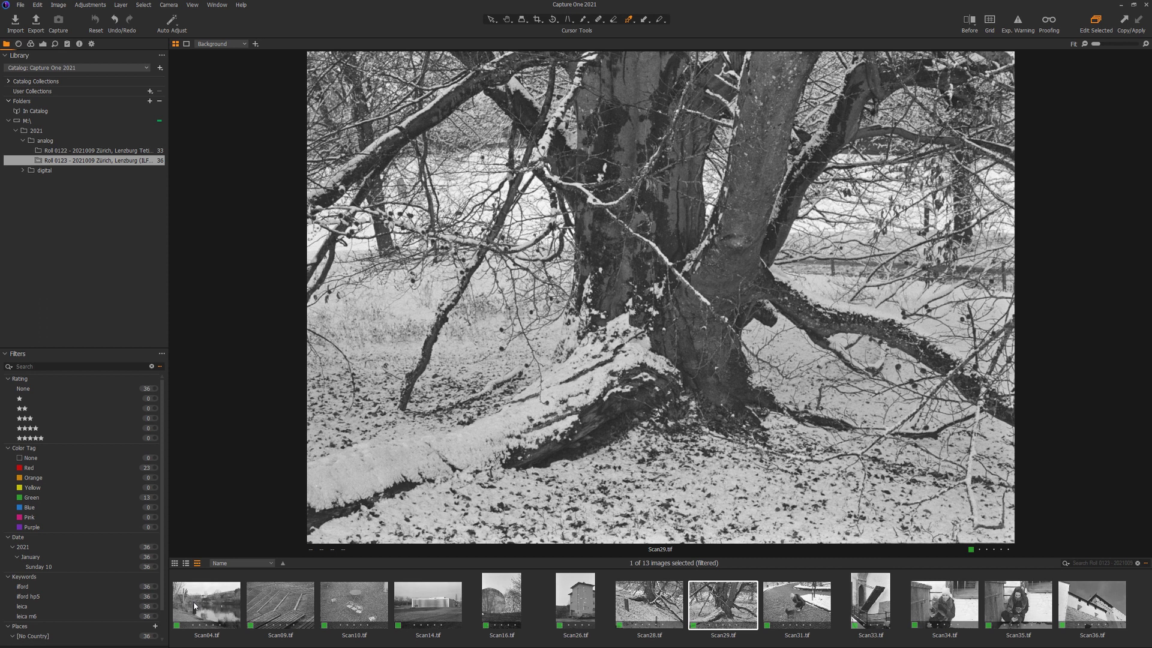
key("minus")
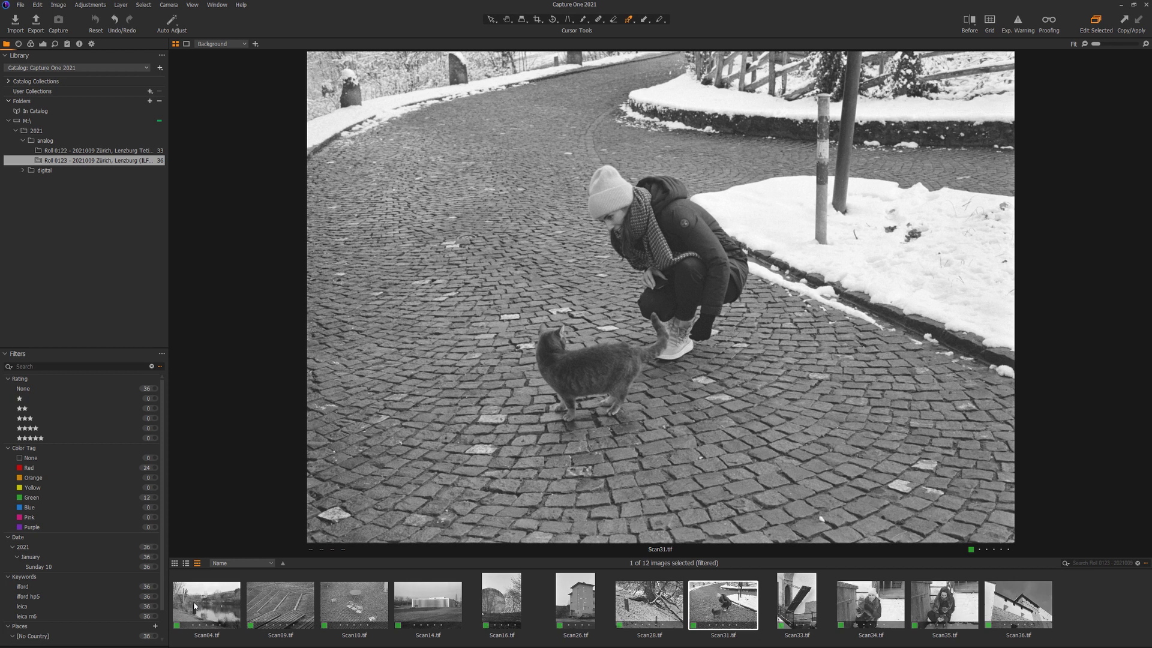
- Retag Scan31 red and review the remaining green images through the last one, Scan36
key("minus")
key("Right")
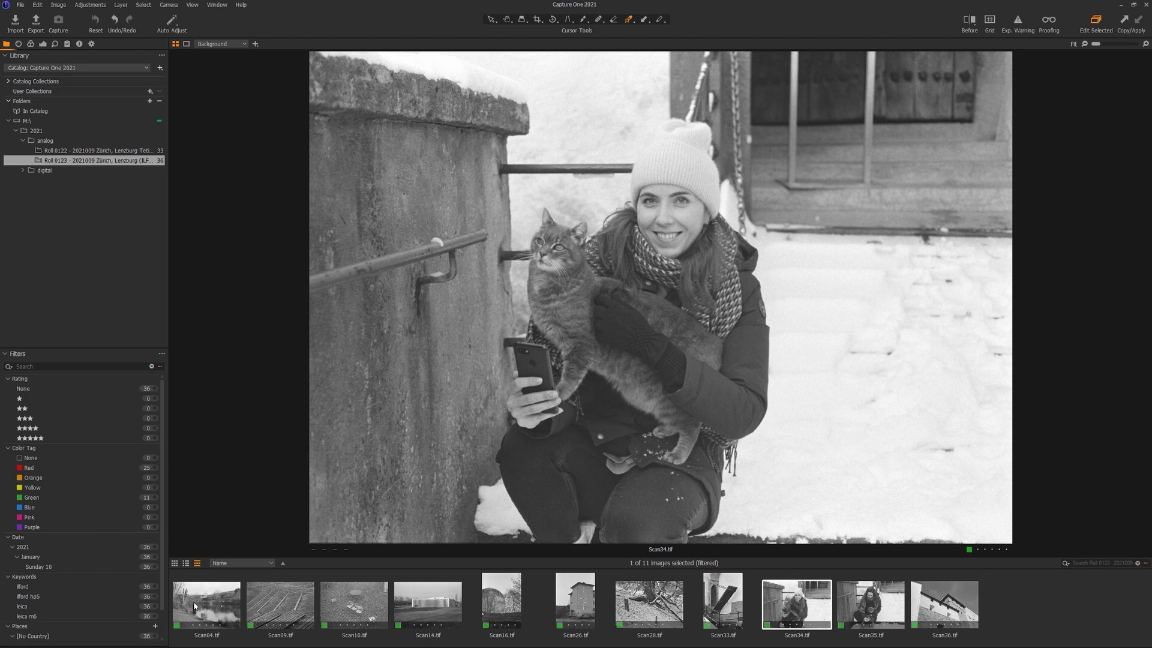
key("Right")
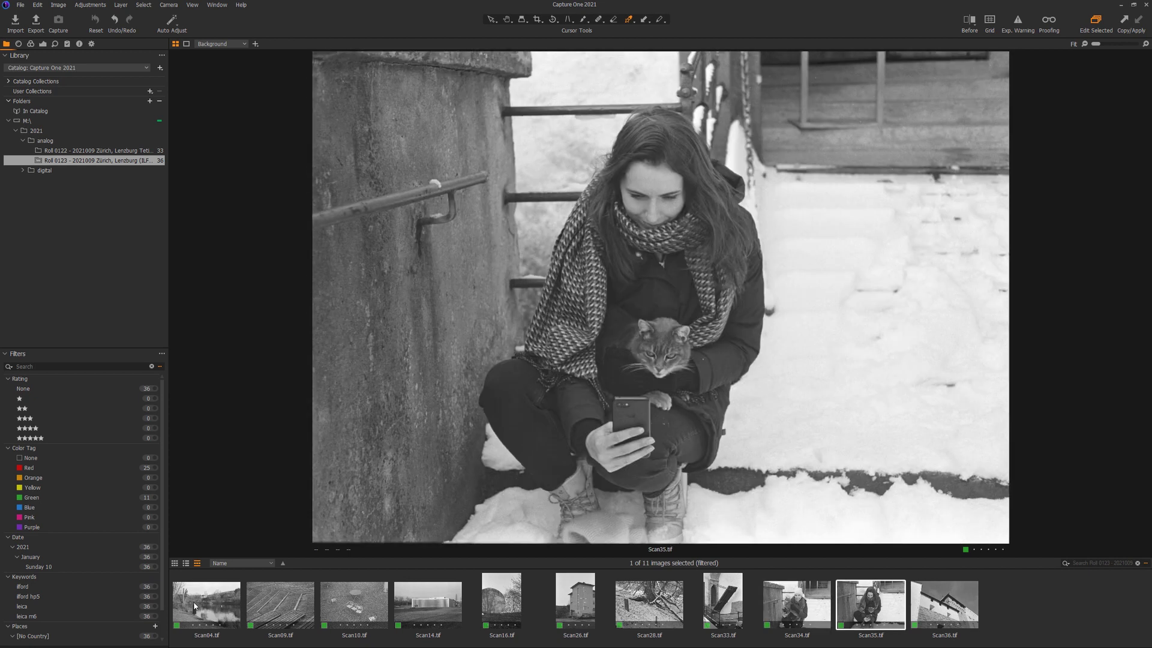
key("Right")
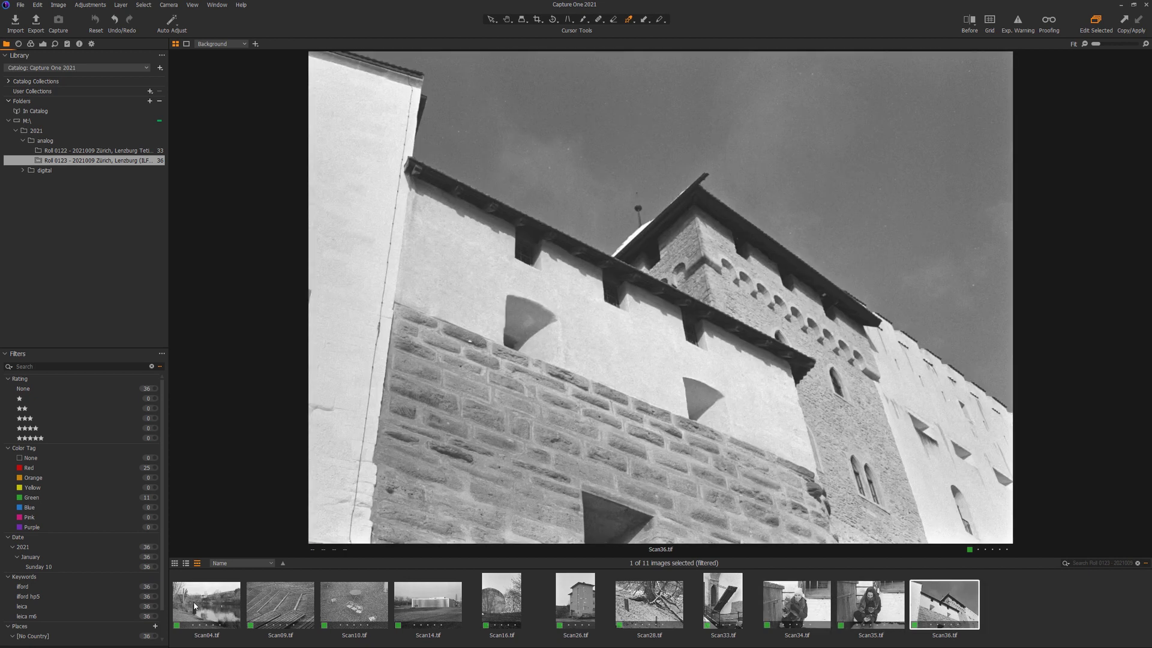